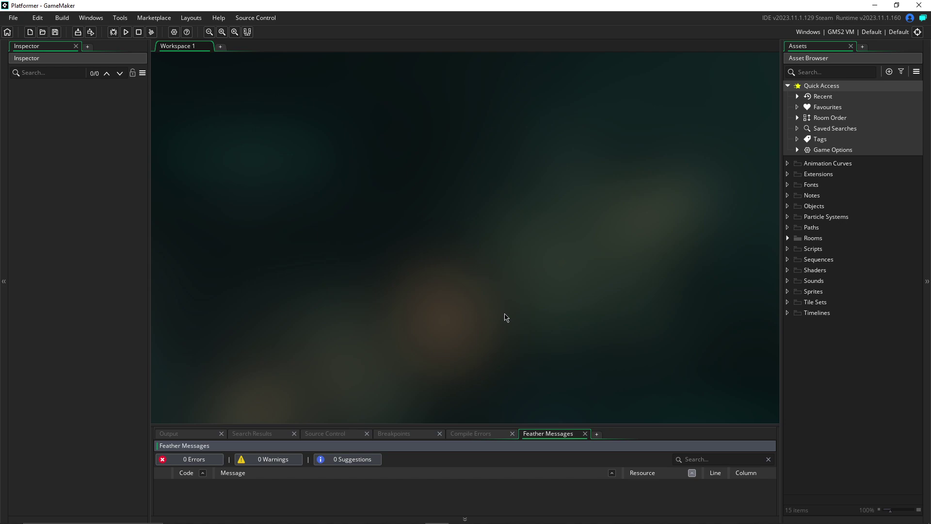
click(819, 350)
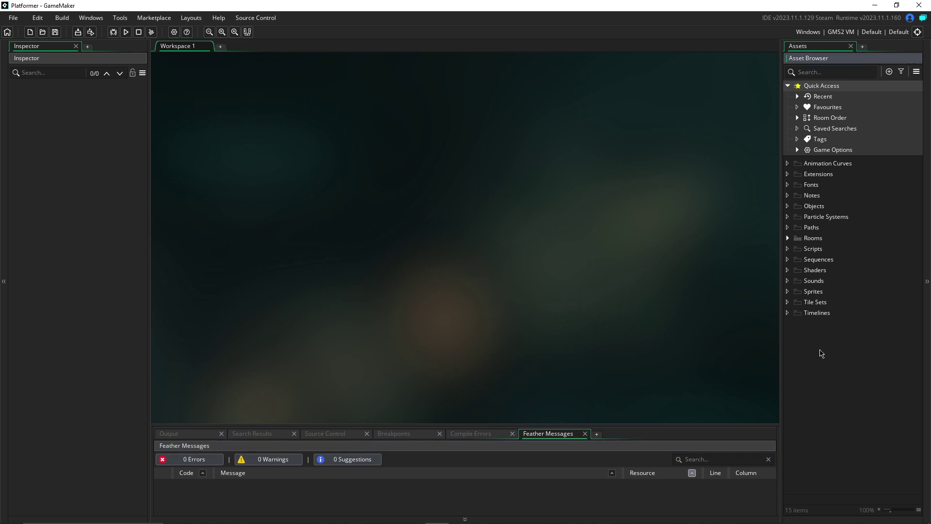
click(809, 292)
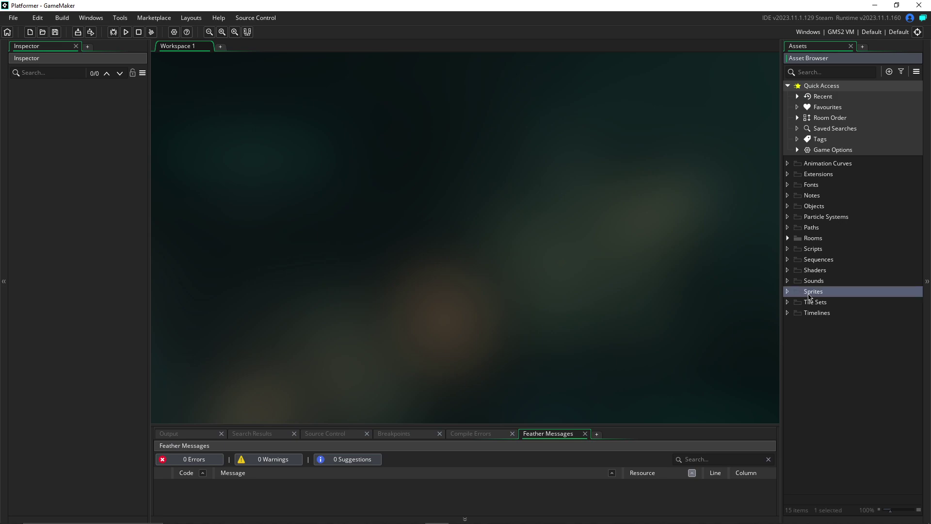
right_click(810, 297)
click(797, 295)
click(819, 163)
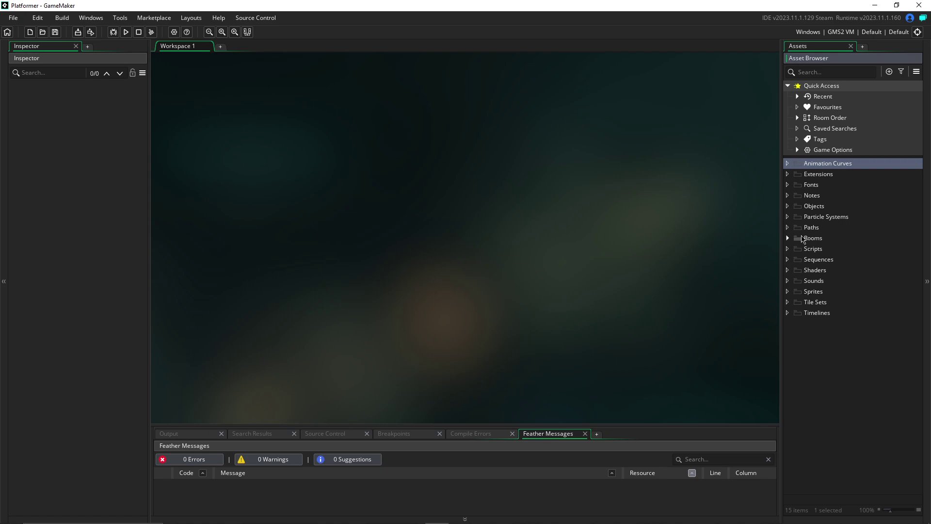
- Open Room1 from the Rooms group and examine its width and height settings and the room area
click(788, 238)
double_click(822, 250)
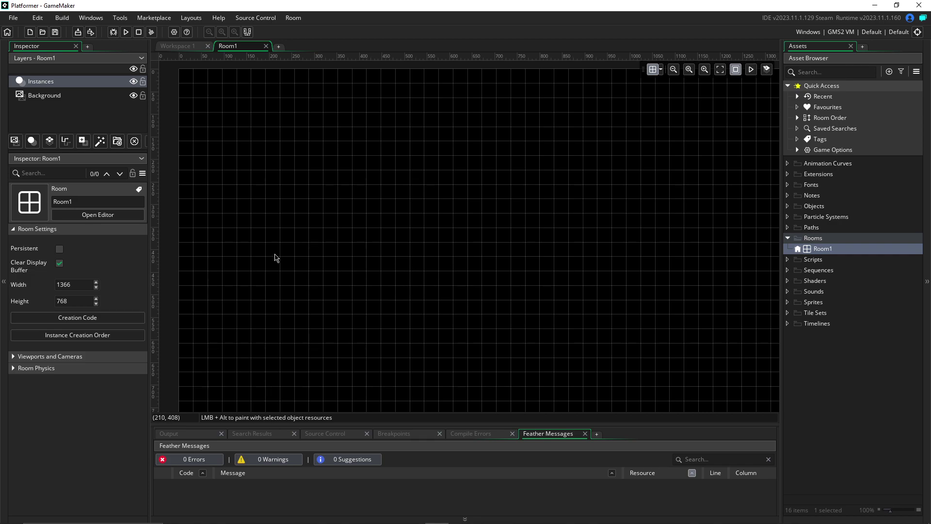
middle_drag(299, 290, 414, 316)
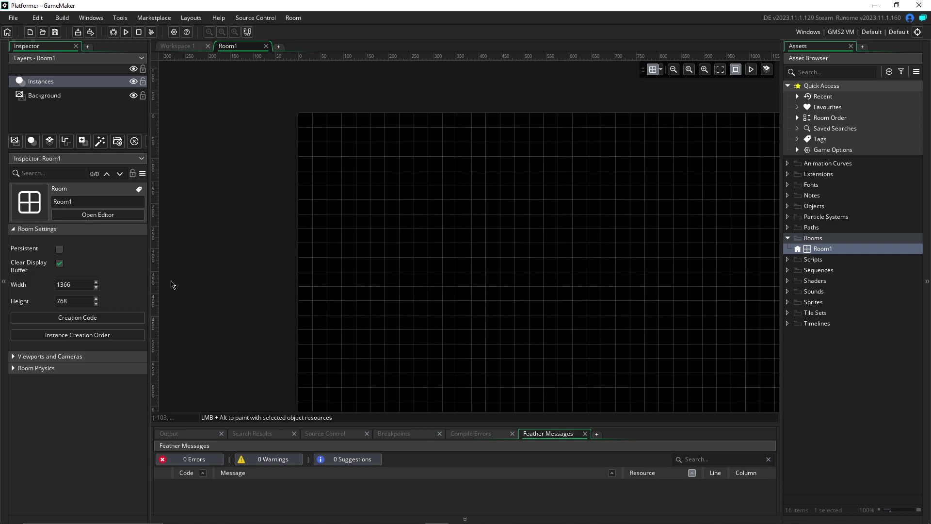
click(56, 284)
click(71, 304)
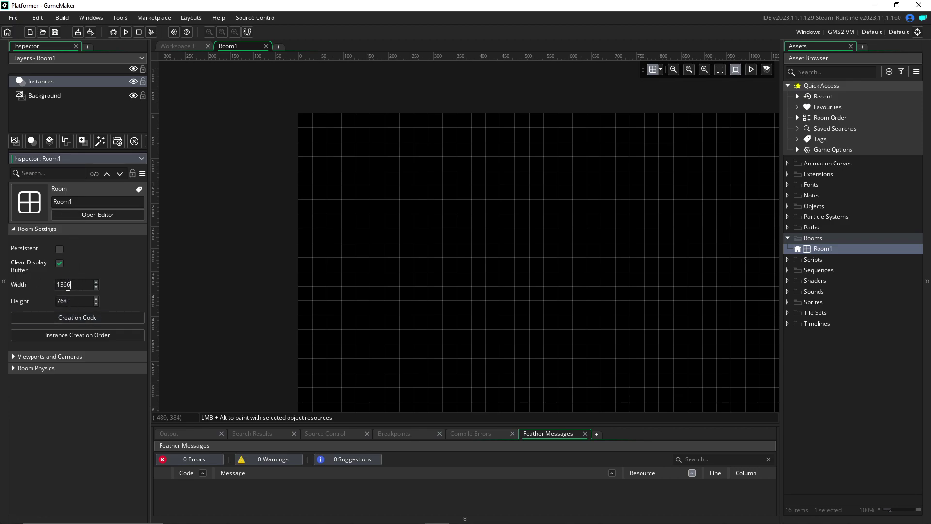
middle_drag(508, 248, 436, 232)
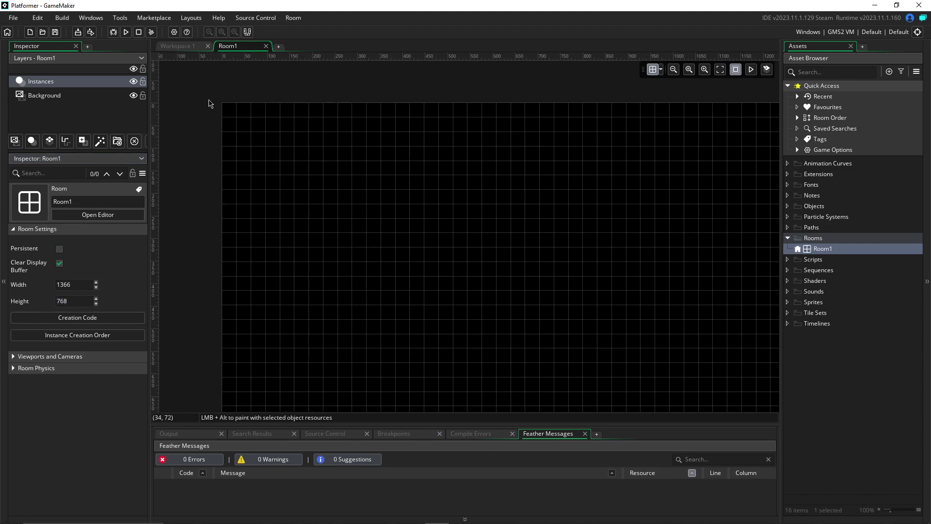
- Run the game to view the empty room, and close the game window
click(125, 33)
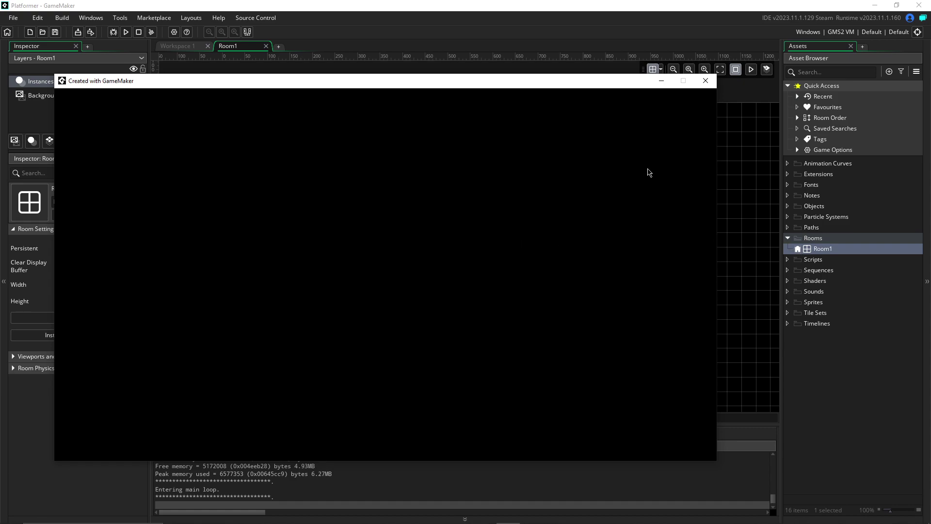
click(705, 80)
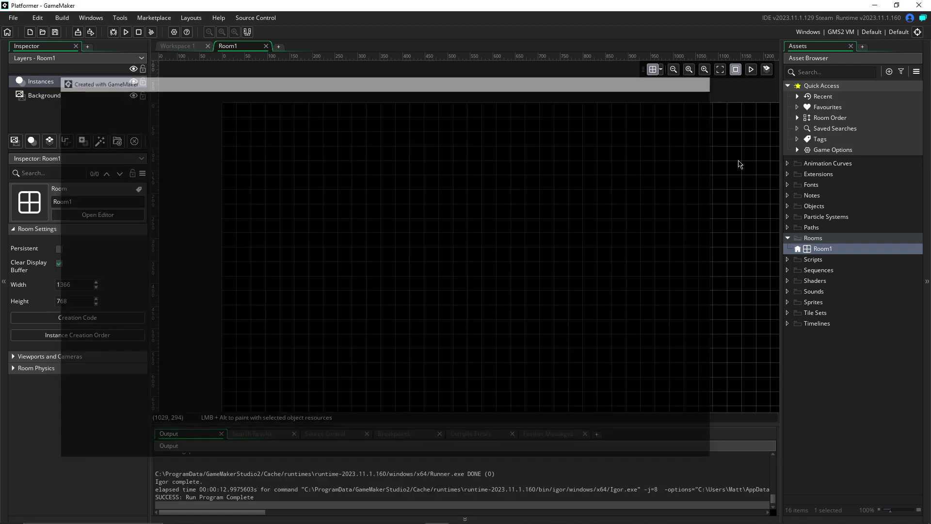
- Create a new sprite in the Sprites group and name it spr_player
click(827, 303)
right_click(827, 304)
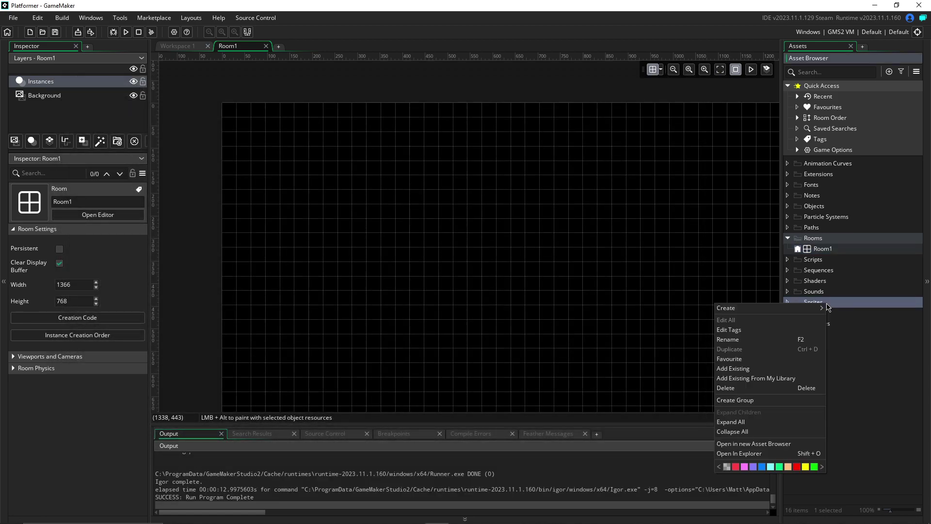
mouse_move(822, 308)
click(852, 451)
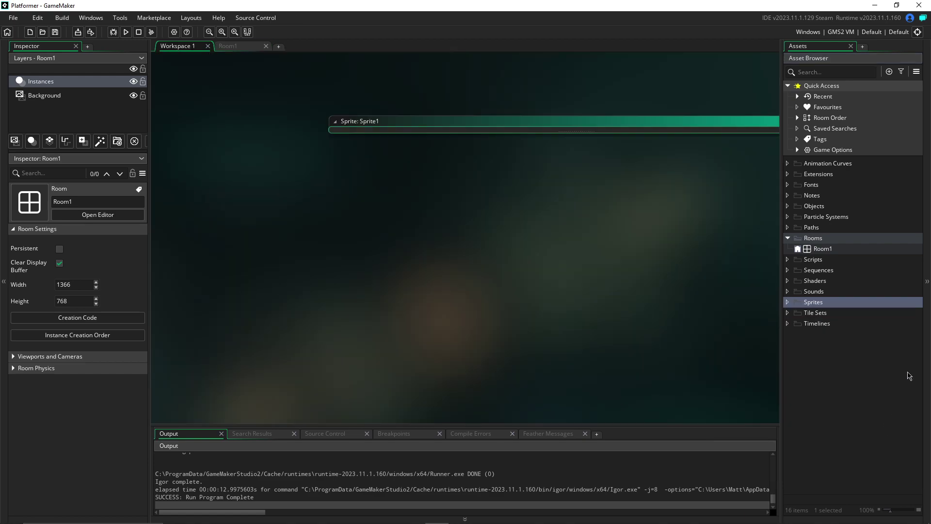
text(spr_player)
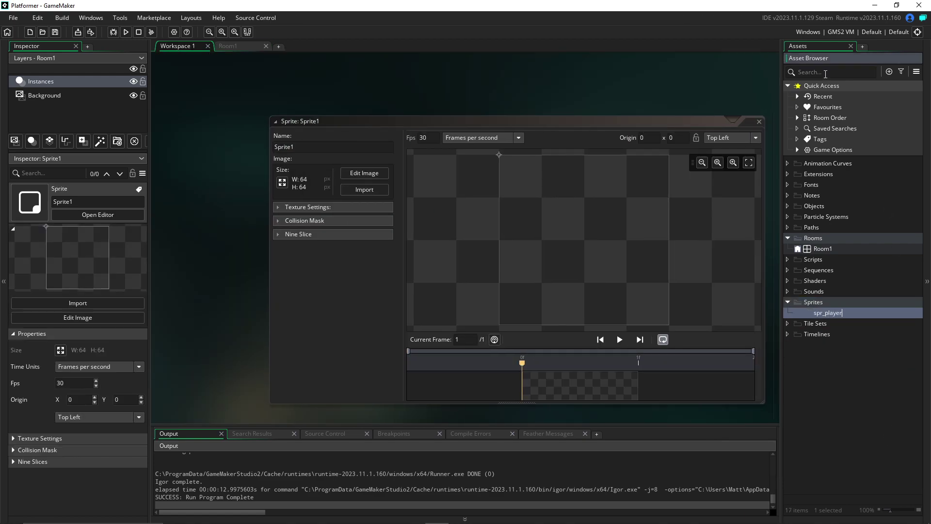
key(Return)
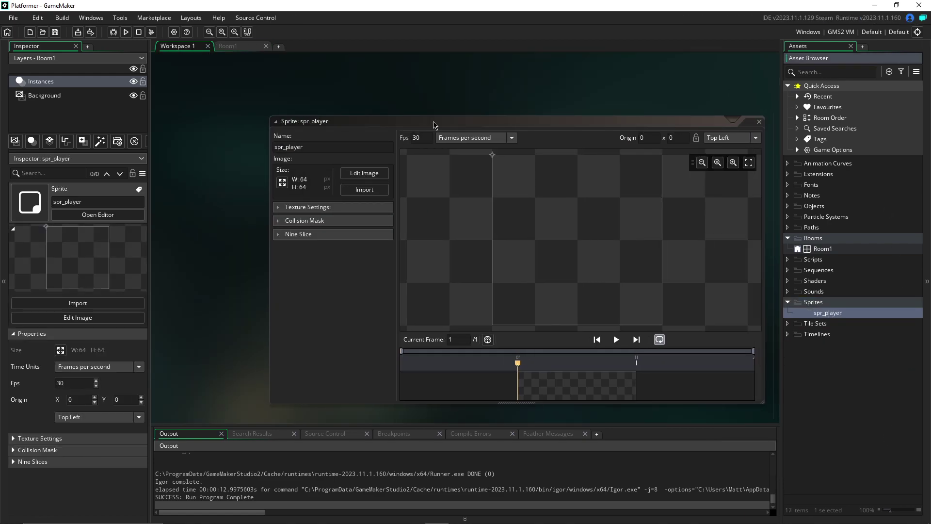
- Scale the spr_player image to 16 pixels wide and 32 pixels high, with Maintain Aspect Ratio turned off
click(285, 184)
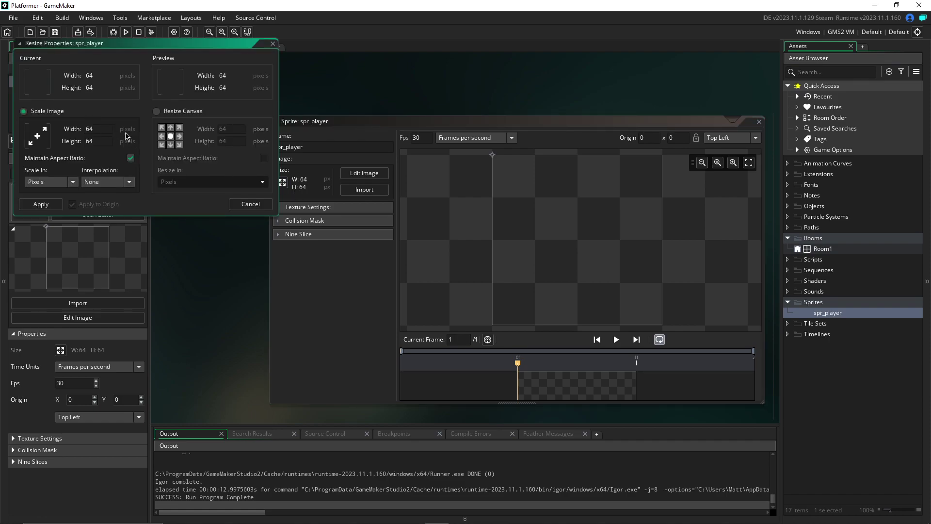
click(129, 158)
key(Tab)
click(40, 204)
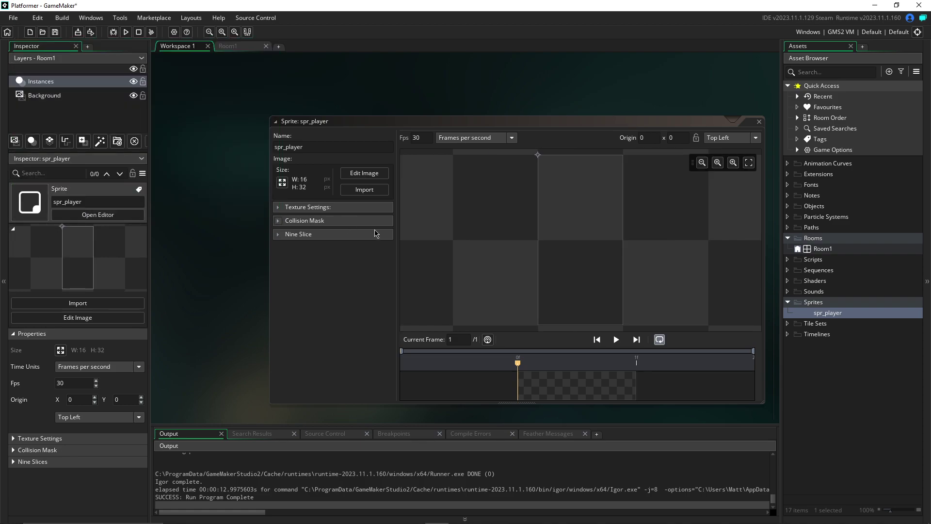
- Fill the whole spr_player image with bright green and close the image editor
click(364, 174)
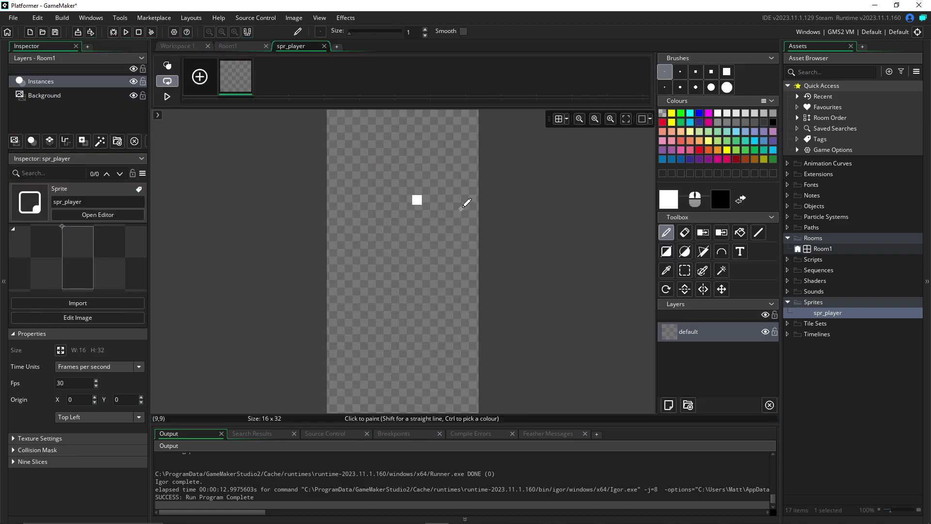
click(744, 235)
click(681, 113)
click(352, 245)
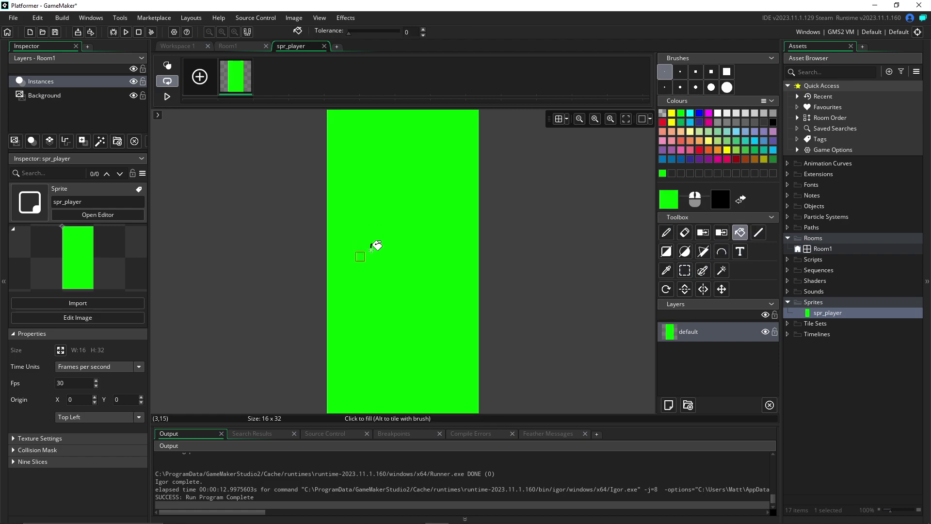
click(324, 46)
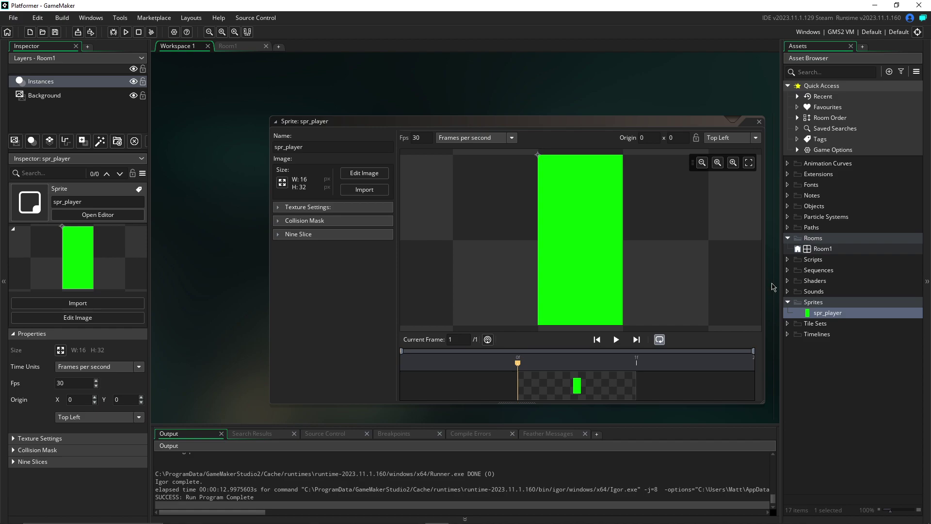
- Create a second sprite in the Sprites group and name it spr_ground
click(831, 304)
right_click(832, 307)
mouse_move(825, 311)
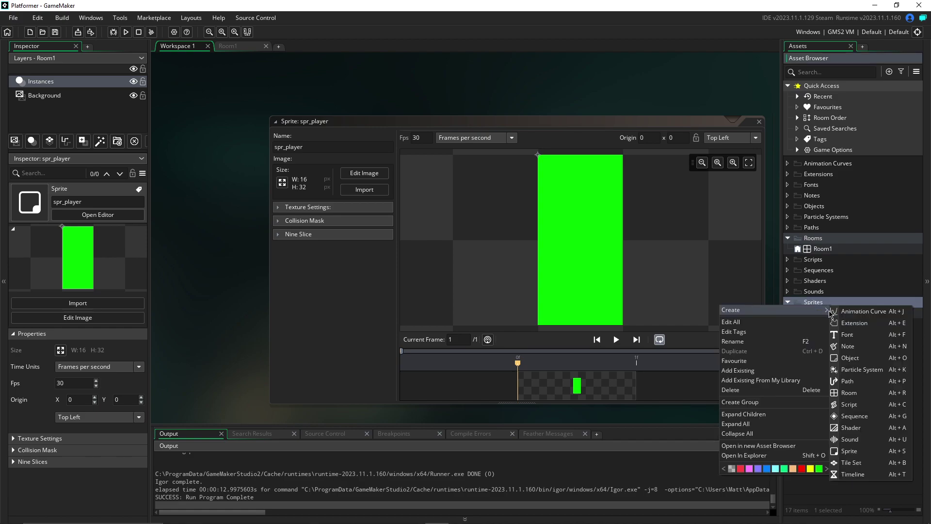
click(854, 451)
text(spr_ground)
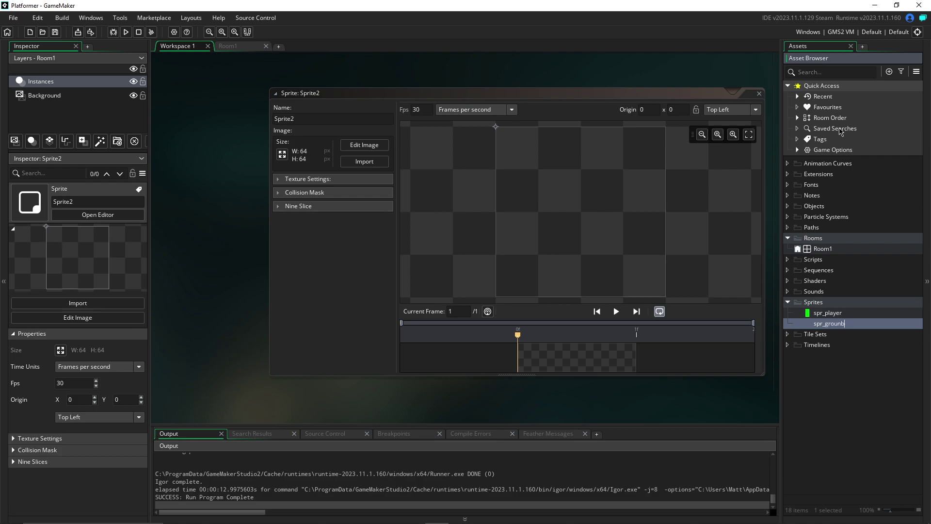
key(Return)
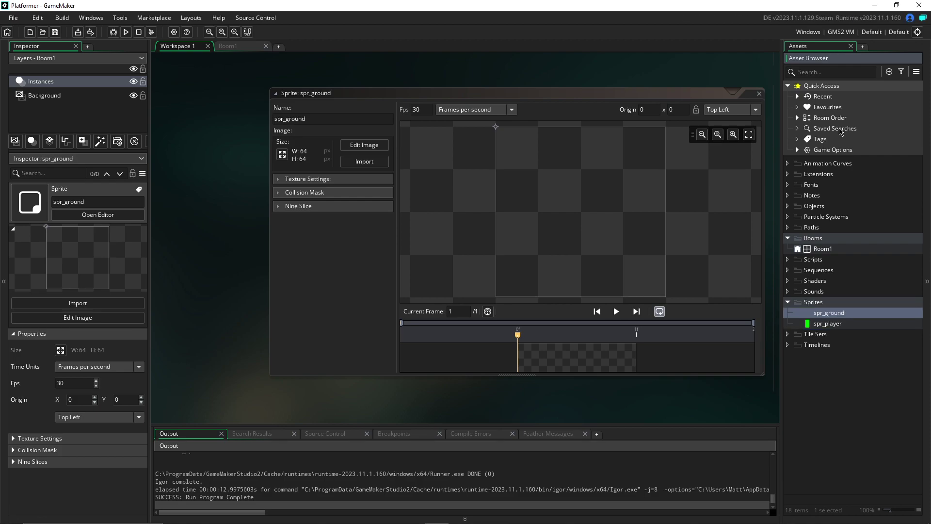
- Scale the spr_ground image to 16 by 16 pixels
click(282, 154)
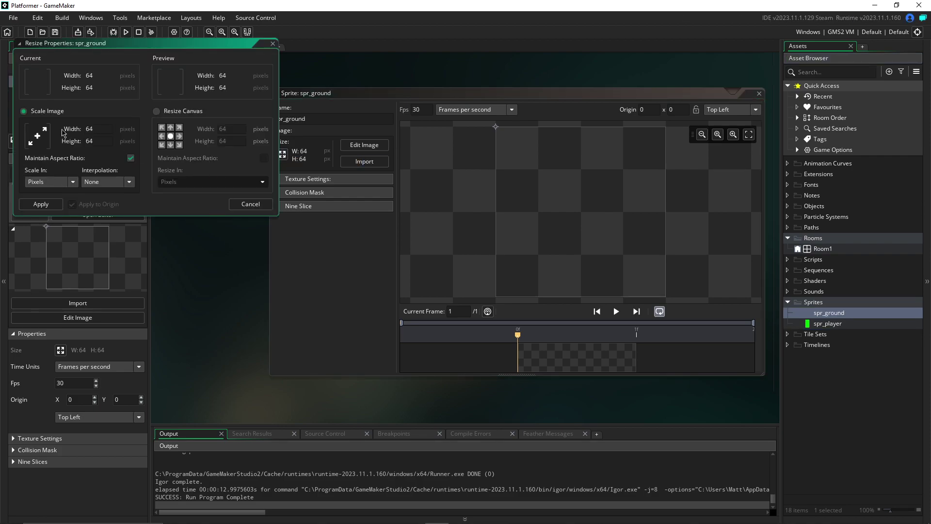
key(BackSpace)
key(BackSpace)
text(16)
click(43, 205)
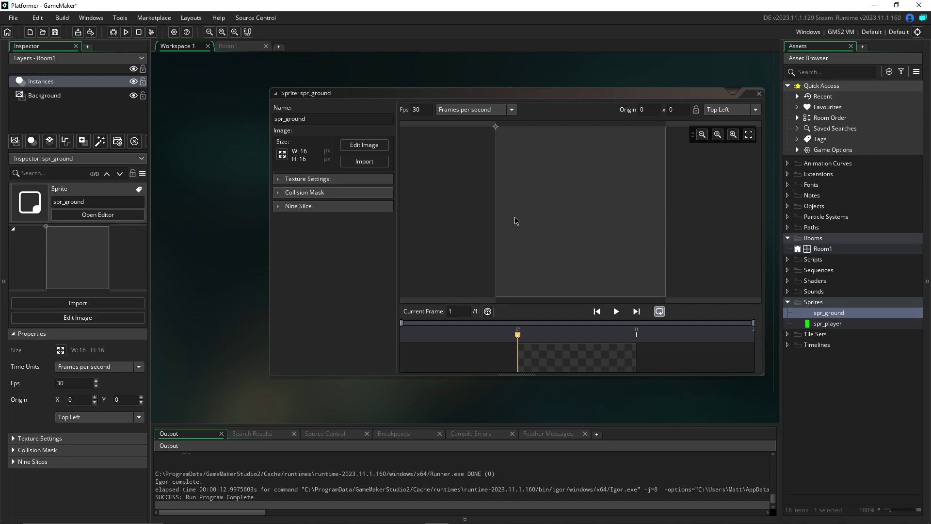
- Fill the whole spr_ground image with red and close the image editor
click(381, 145)
click(663, 121)
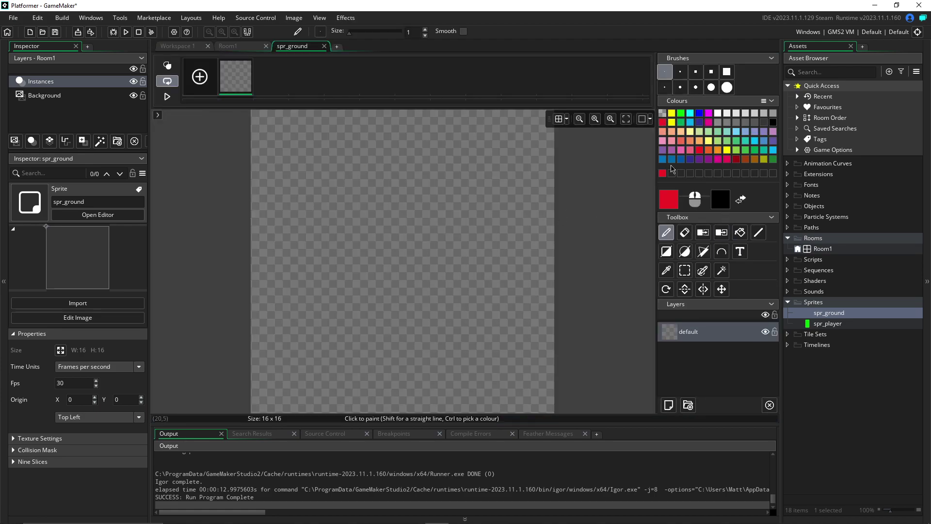
click(739, 232)
click(438, 224)
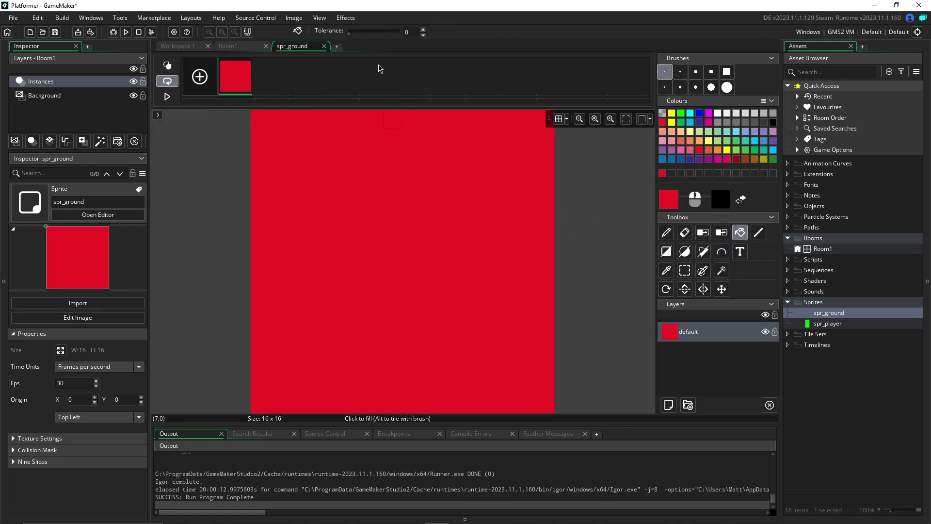
click(324, 46)
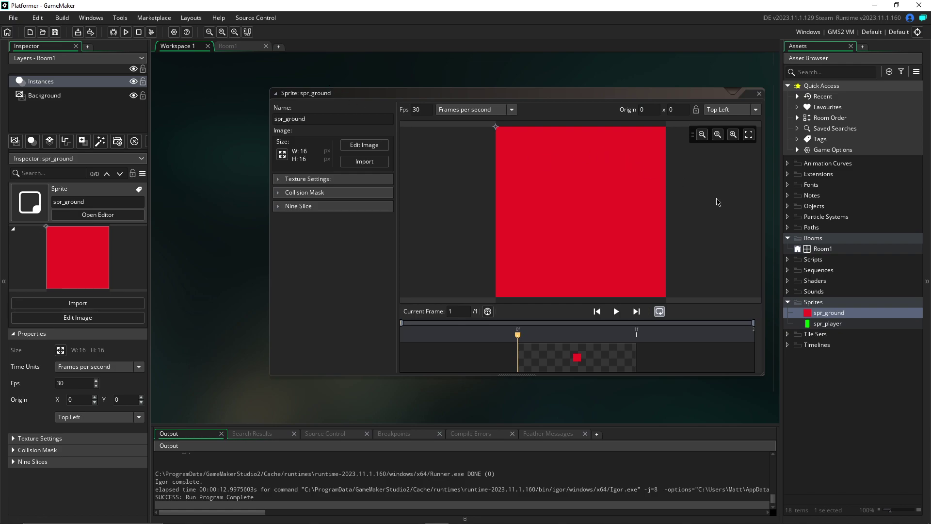
click(832, 207)
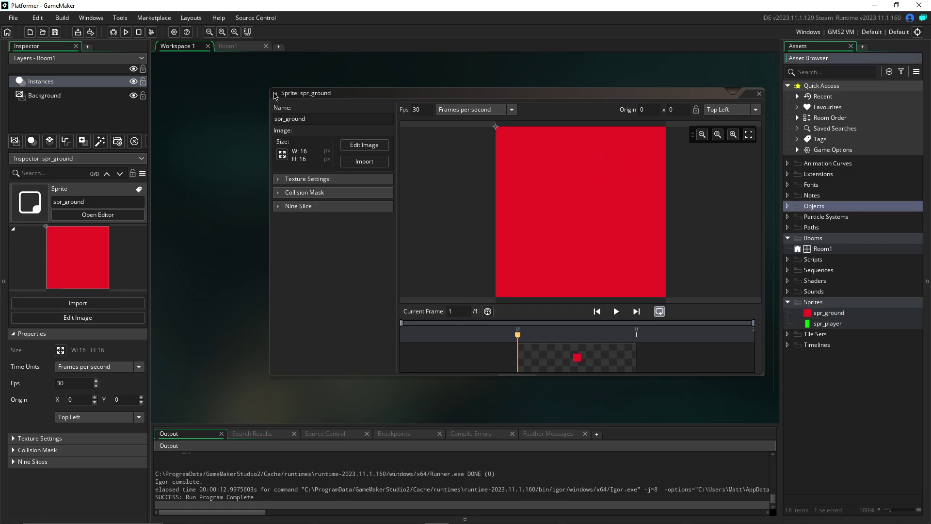
click(240, 47)
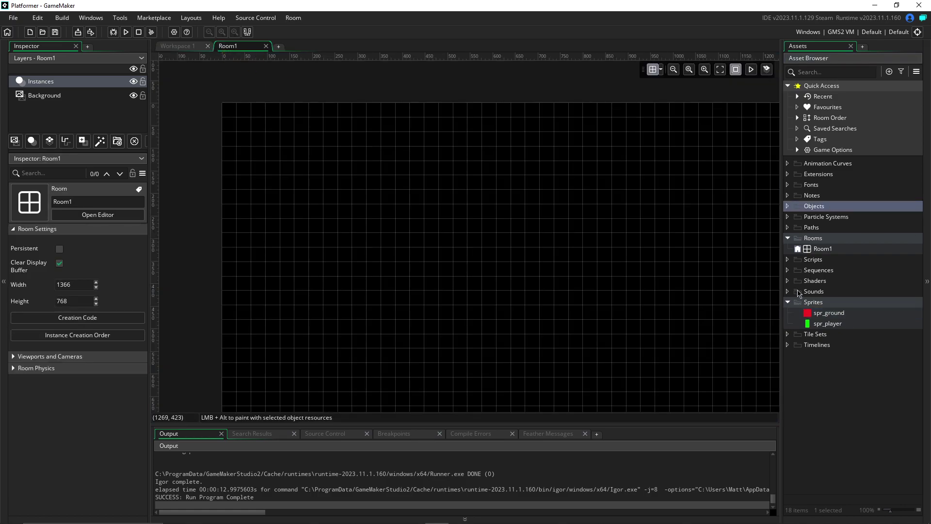
middle_drag(559, 260, 521, 251)
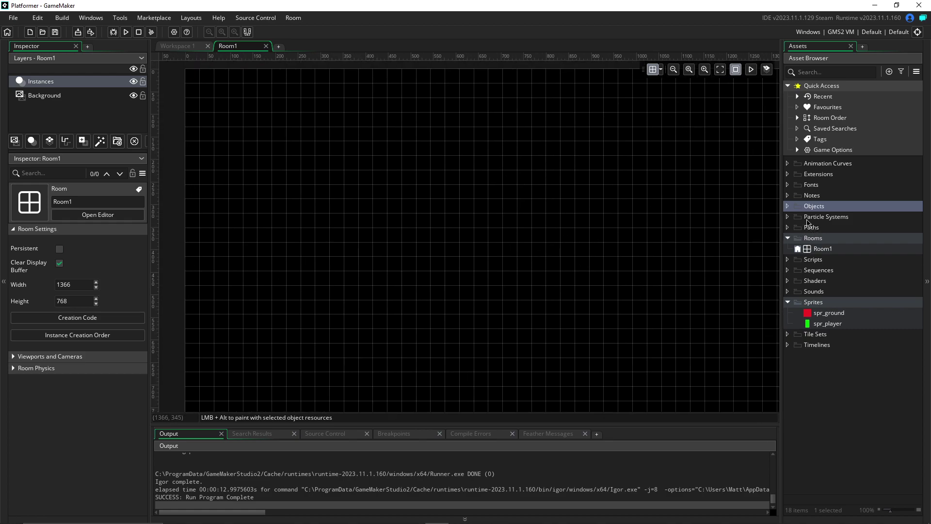
- Create a new object in the Objects group and name it obj_player
right_click(814, 206)
mouse_move(827, 211)
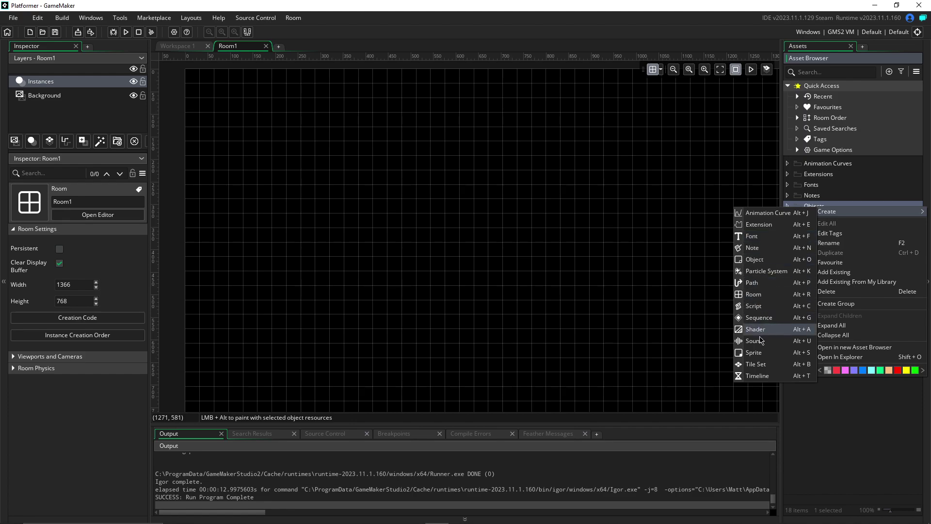
click(754, 259)
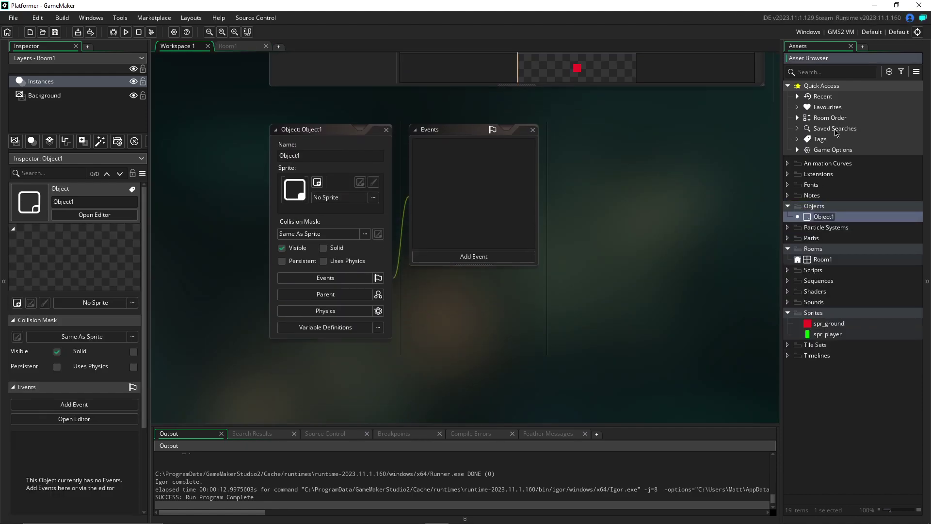
text(obj)
key(Return)
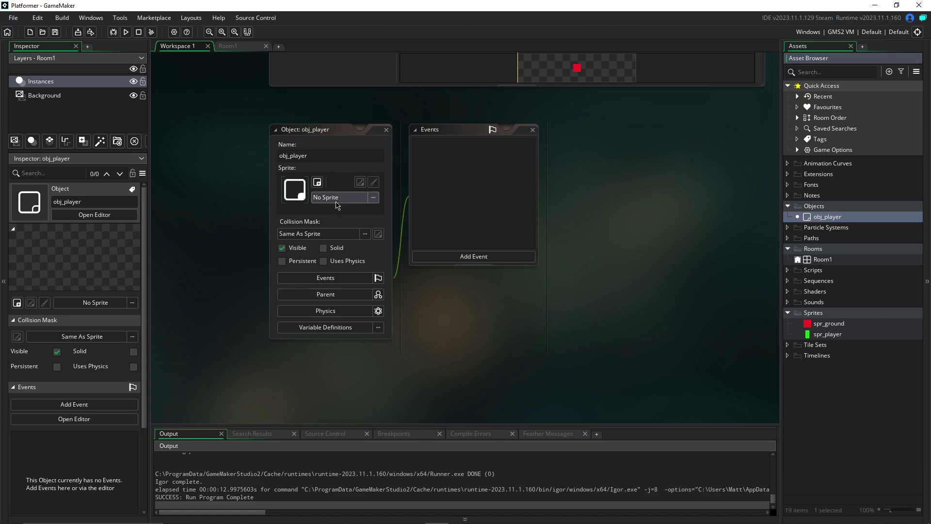
- Assign the spr_player sprite to obj_player
click(349, 196)
double_click(478, 228)
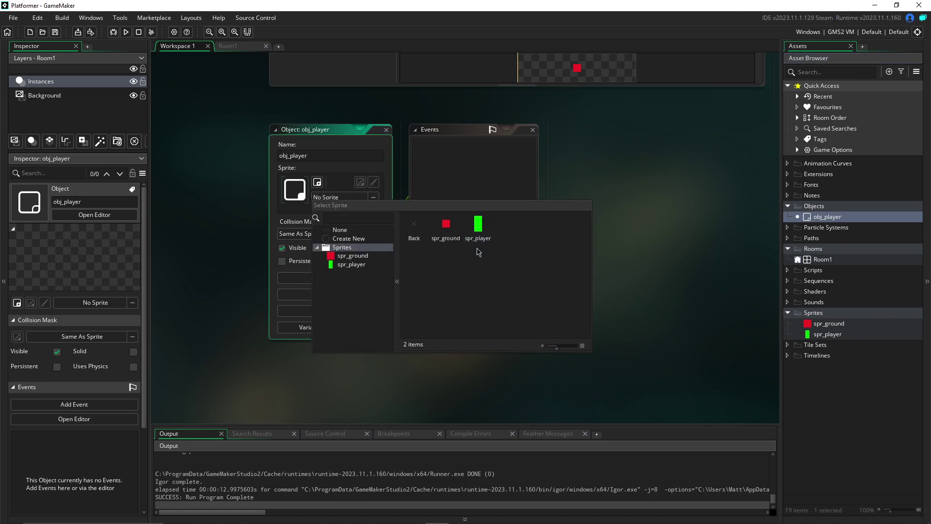
click(479, 225)
- Create a new object in the Objects group, name it obj_ground and assign it the spr_ground sprite
right_click(828, 209)
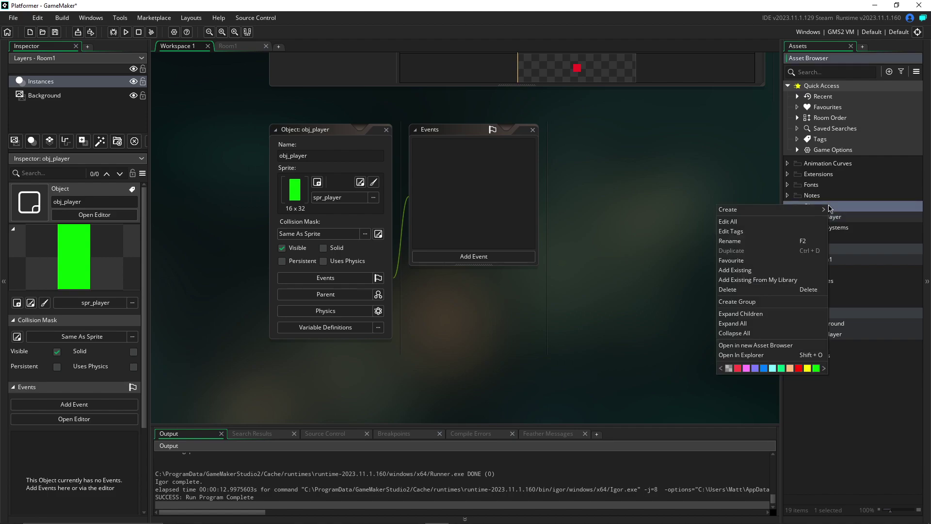
mouse_move(820, 210)
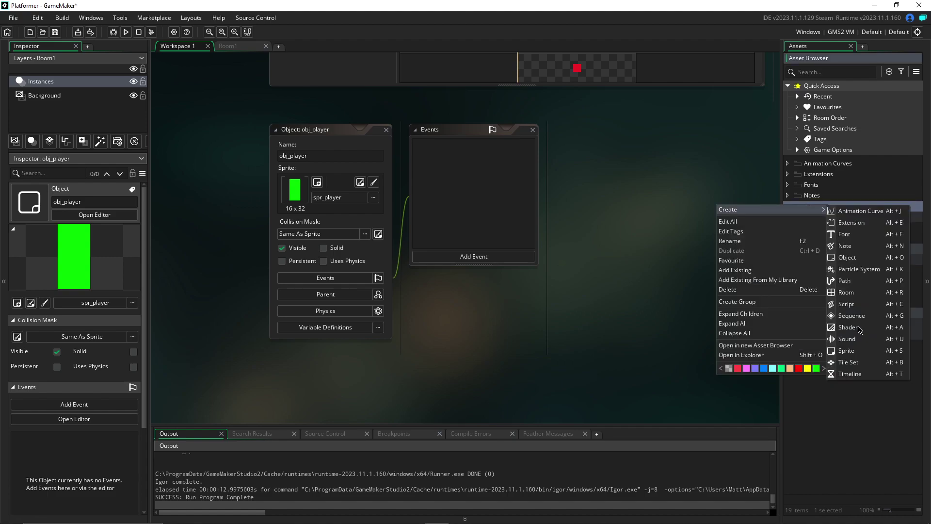
click(848, 257)
text(obj)
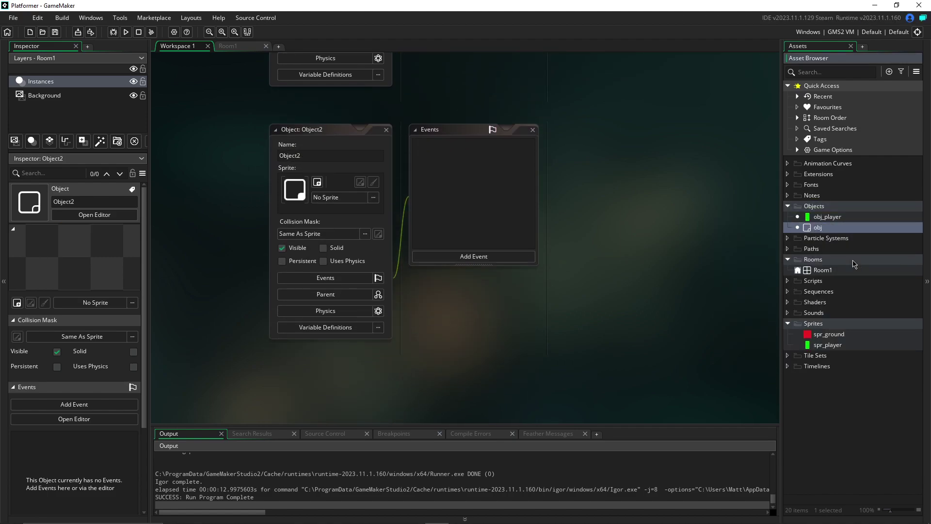
text(_ground)
key(Return)
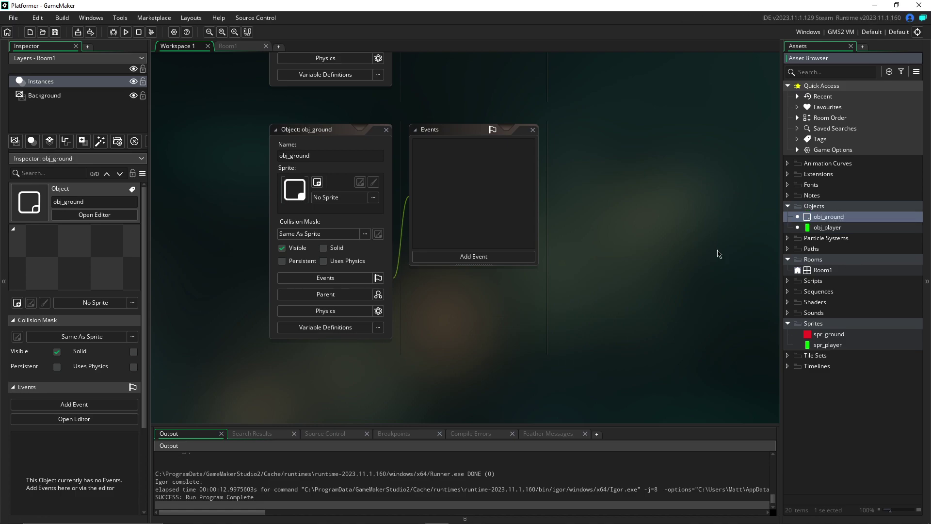
click(339, 197)
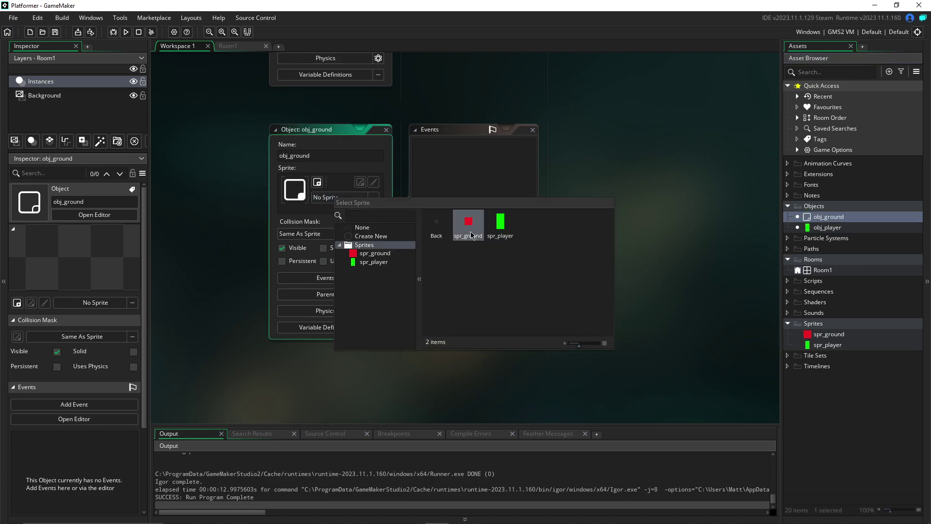
click(469, 228)
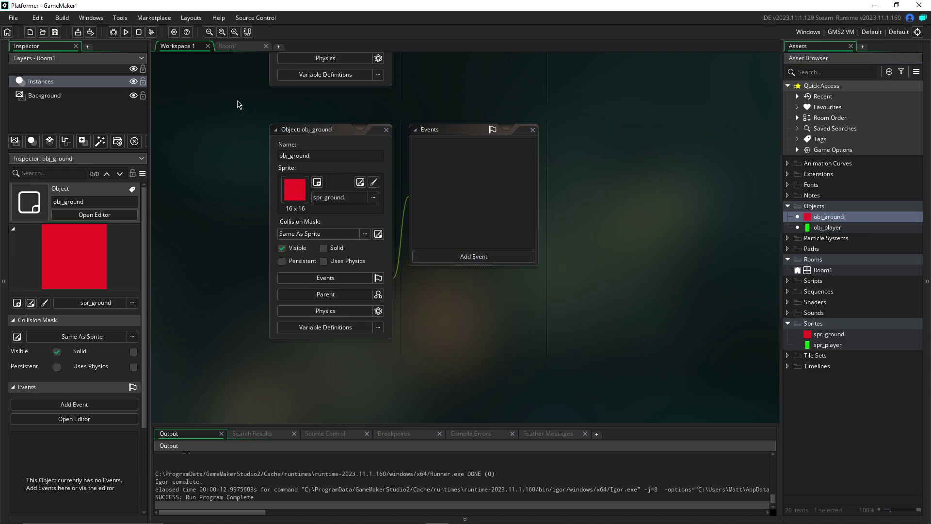
- Set the dimensions of Room1 to 640 wide by 360 high
click(228, 46)
scroll(532, 274, down, 2)
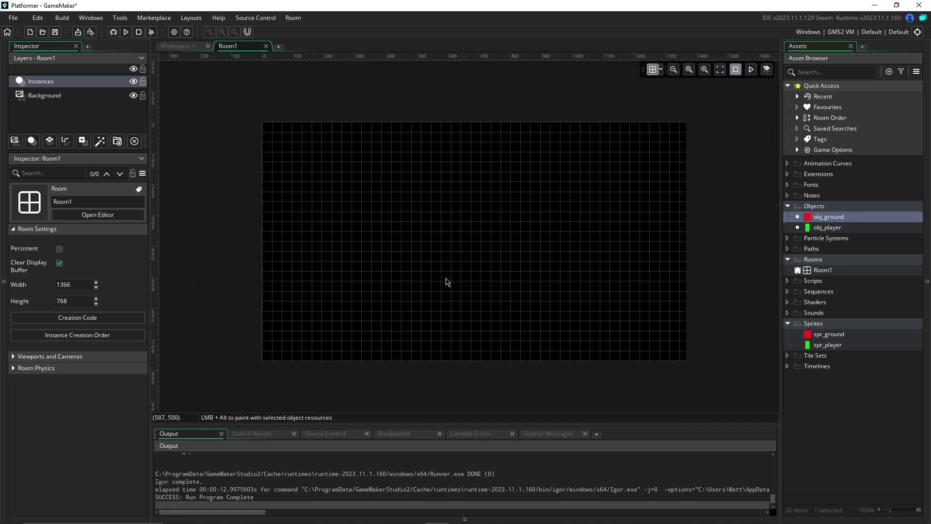
click(92, 283)
text(640)
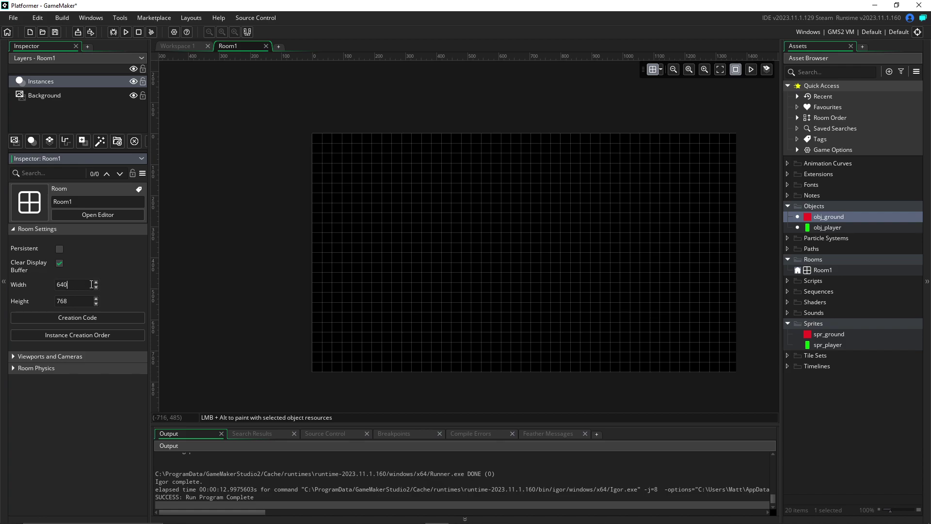
key(Return)
key(Tab)
text(32)
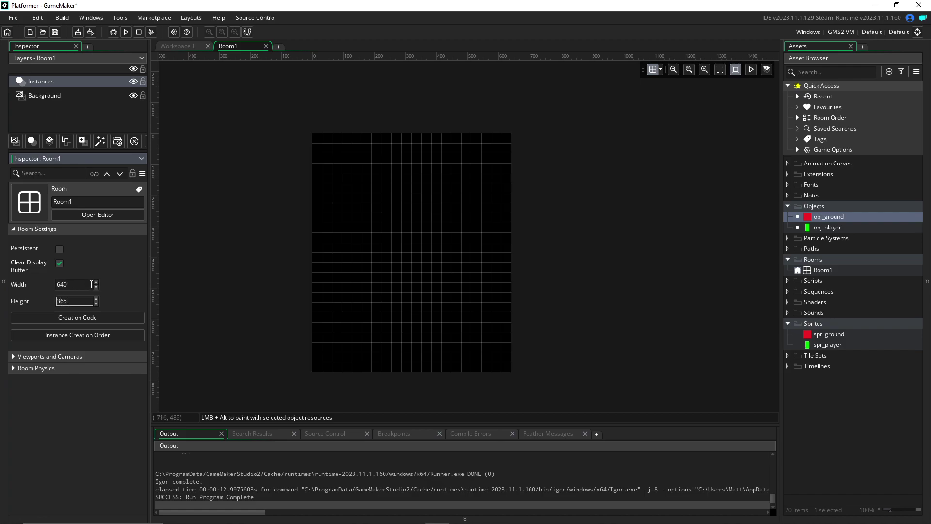
text(0)
key(Return)
scroll(339, 150, up, 2)
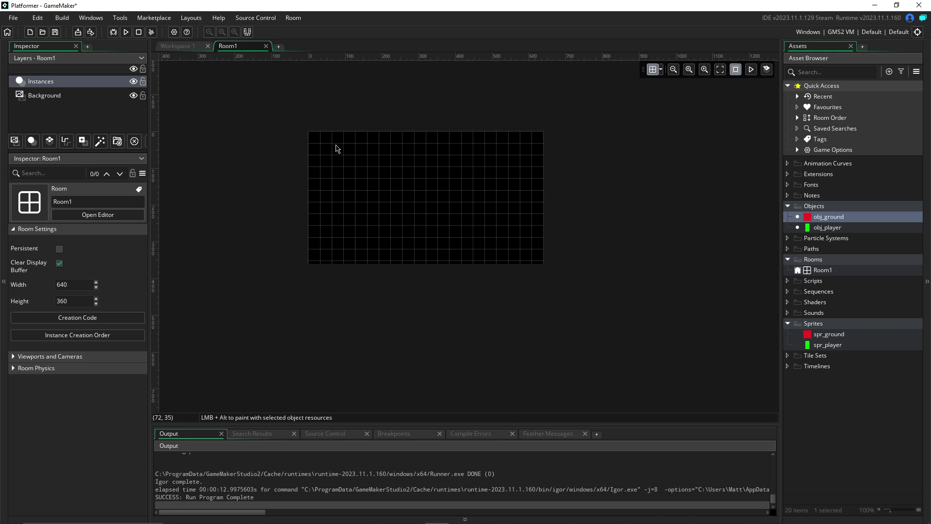
scroll(337, 166, up, 2)
scroll(337, 166, down, 1)
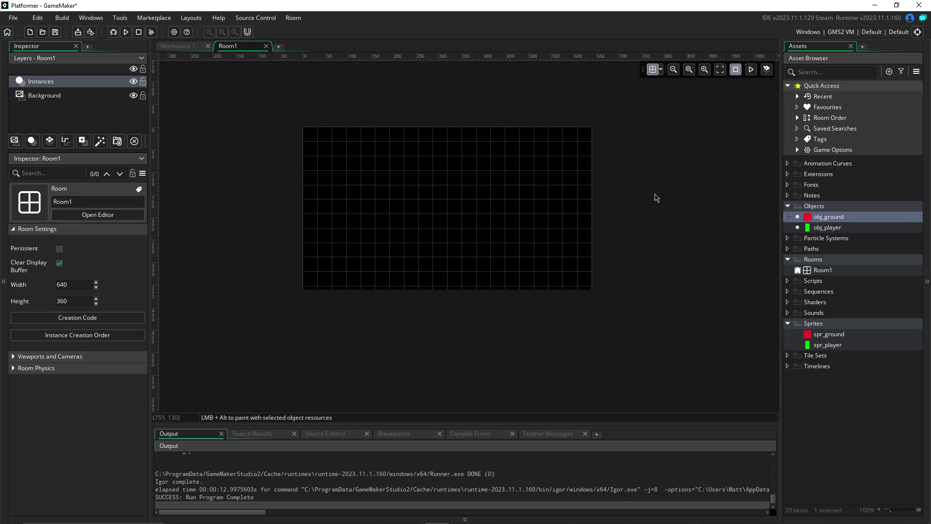
- Place one obj_ground instance in Room1 at about X 160, Y 160
drag(826, 226, 405, 213)
click(379, 206)
scroll(353, 216, up, 1)
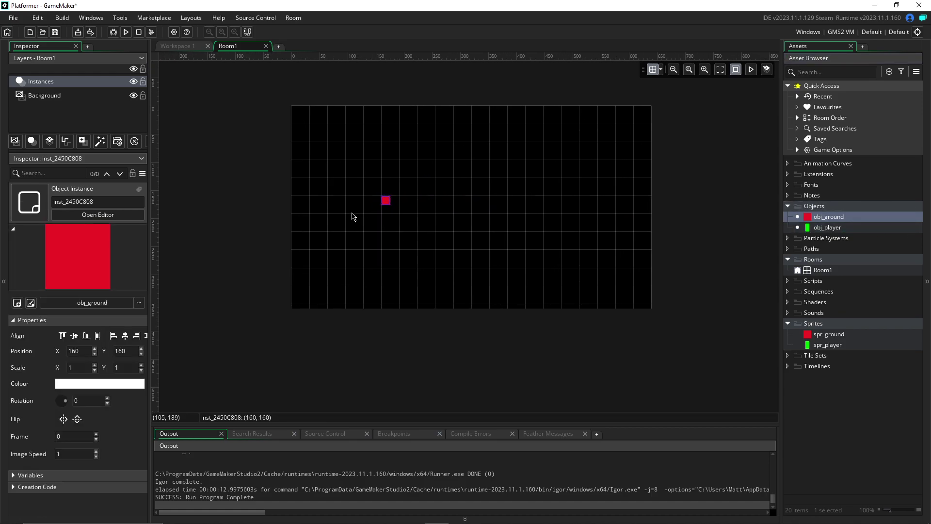
- Set the Room1 editing grid to 16 by 16
click(661, 69)
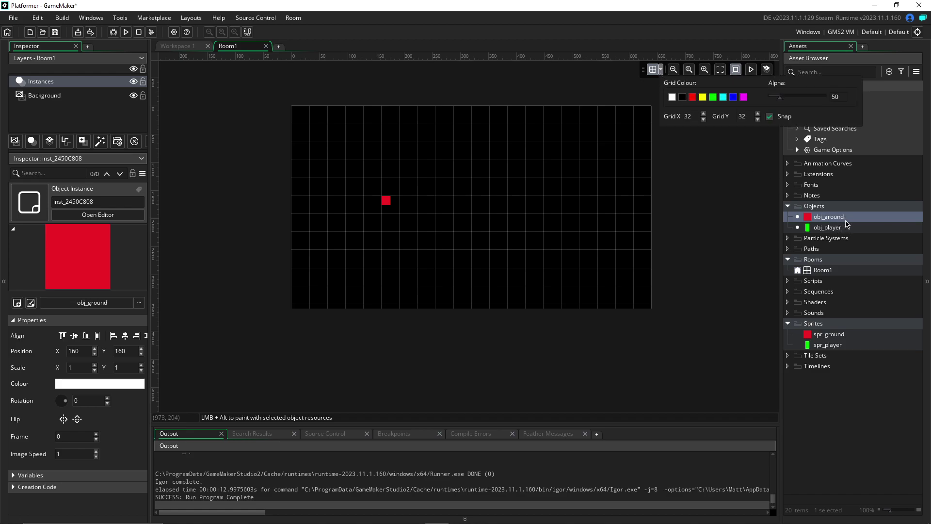
double_click(688, 116)
text(16)
double_click(742, 116)
text(16)
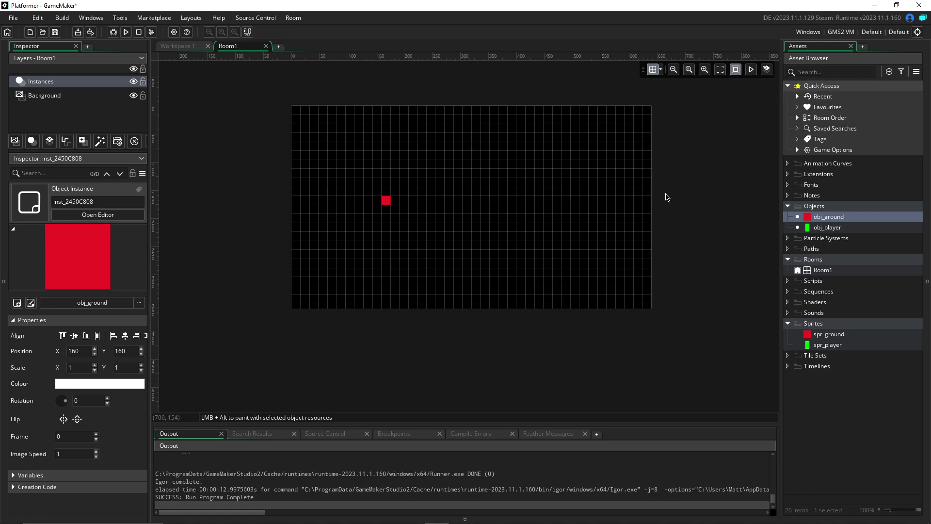
- Move the placed ground block near the room's lower edge and stretch it into a floor spanning almost the full room width
scroll(387, 181, up, 3)
drag(390, 214, 690, 357)
scroll(388, 248, down, 2)
drag(718, 354, 740, 356)
- Add obj_ground instances stretched into a right wall, a 37-cell ceiling and a 19-cell left wall to close the room border
drag(830, 216, 736, 110)
drag(819, 219, 268, 128)
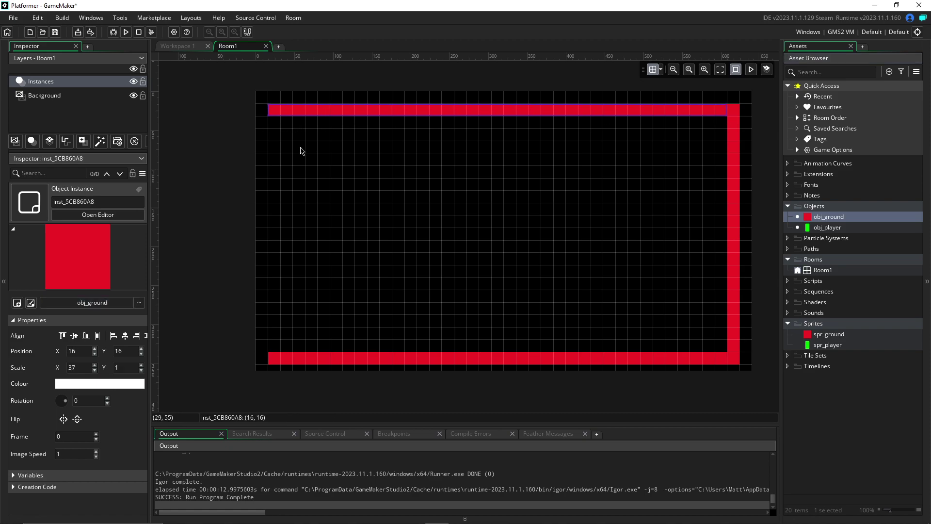
drag(860, 221, 304, 350)
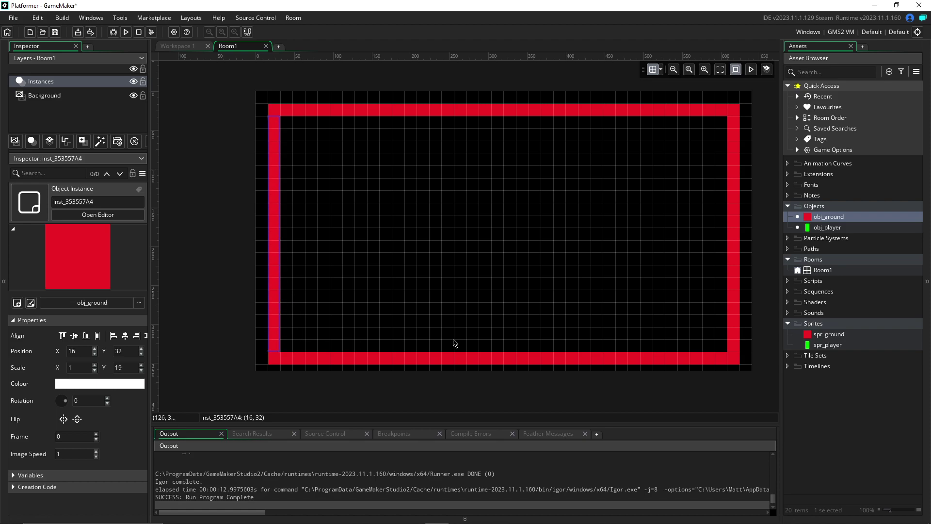
- Place obj_player on the floor and add three floating obj_ground platforms 13 cells wide, one in the left half and two in the right
click(828, 227)
drag(827, 227, 398, 339)
drag(840, 217, 626, 203)
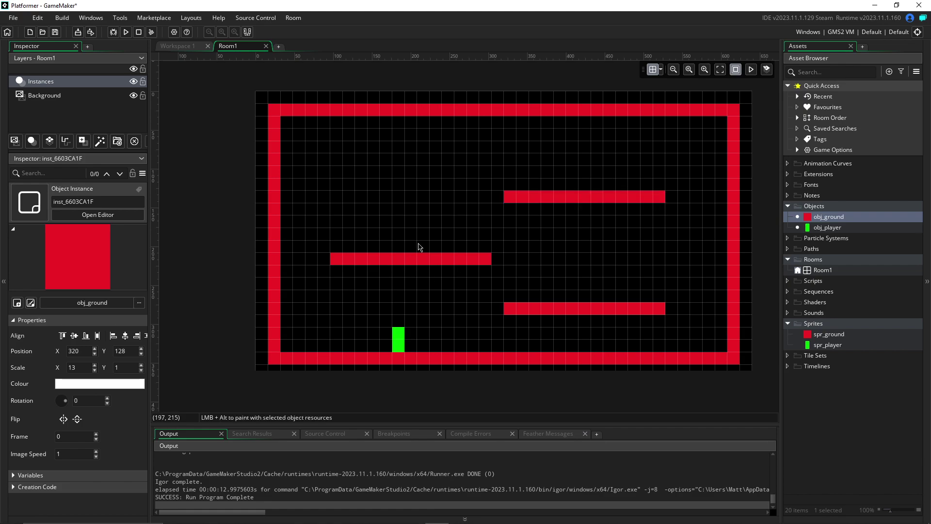
- Run the game to check how the room layout looks and close the game window
click(126, 32)
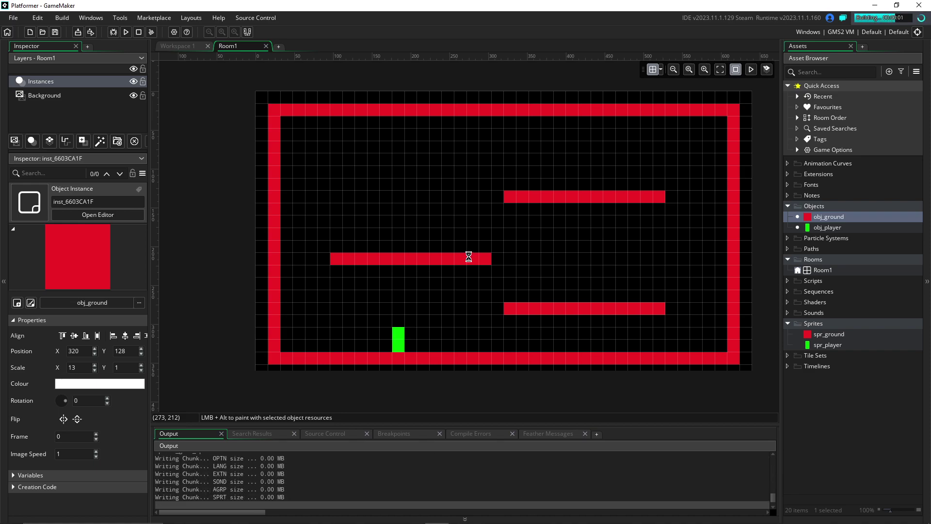
drag(453, 179, 410, 201)
click(517, 198)
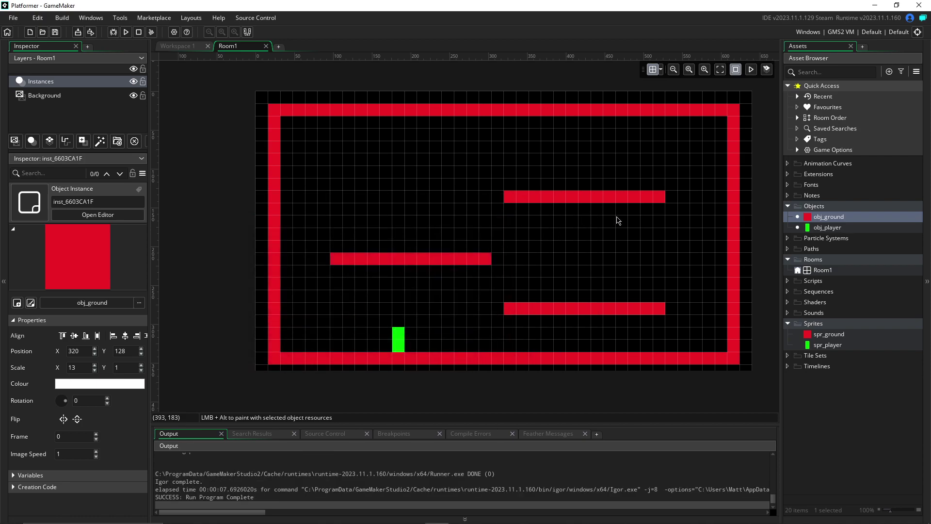
- Enable Allow window resize in the Windows graphics settings of the Game Options and apply the change
click(175, 45)
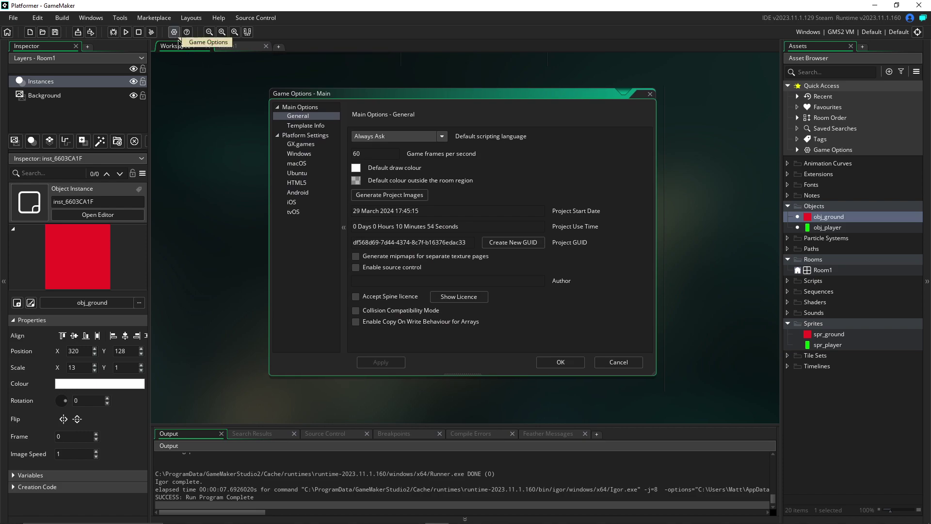
click(304, 154)
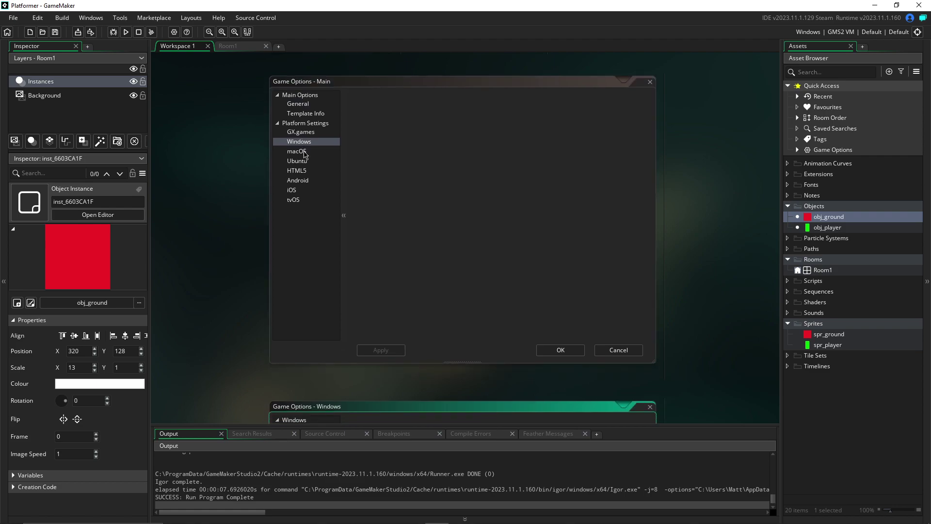
scroll(201, 114, up, 5)
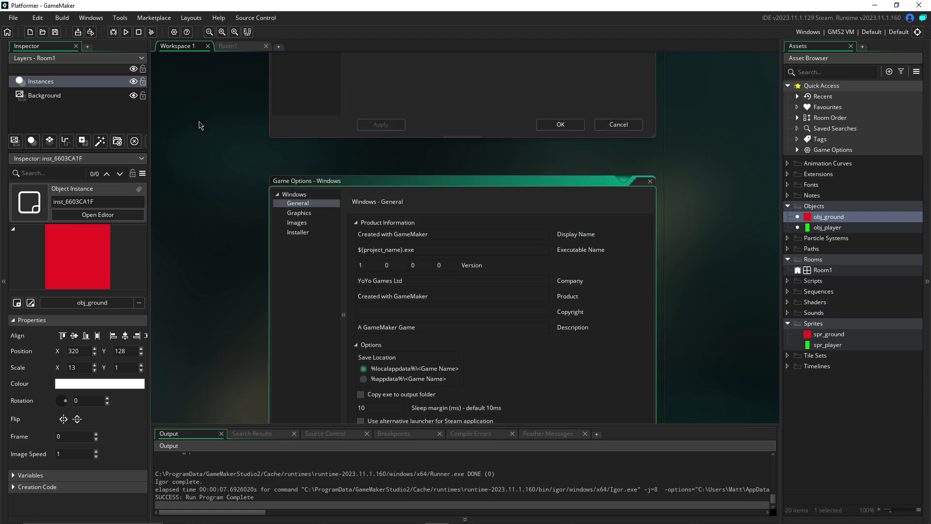
scroll(228, 193, down, 3)
scroll(316, 252, down, 3)
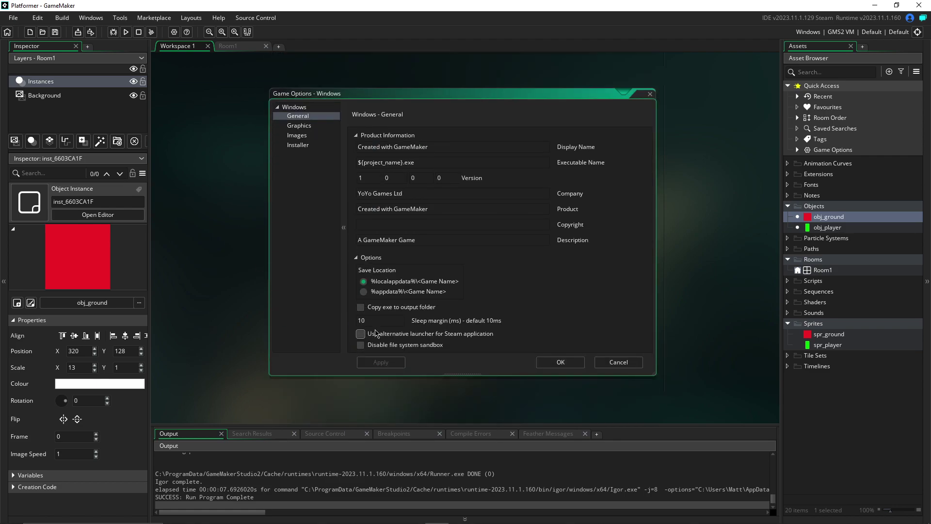
click(302, 126)
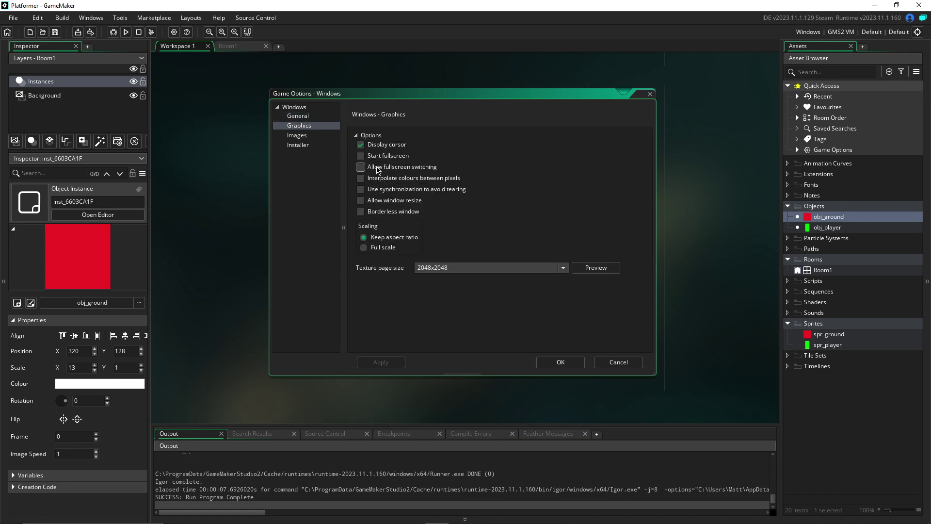
click(374, 203)
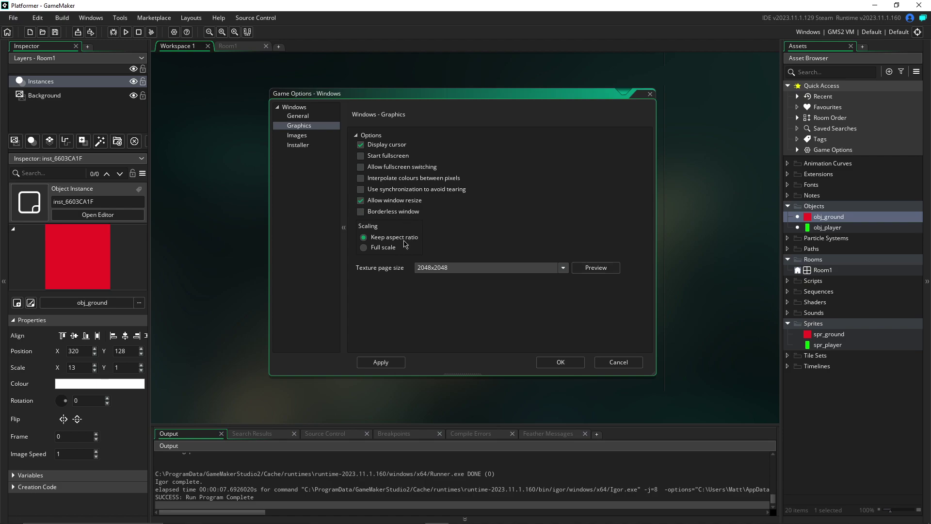
click(393, 364)
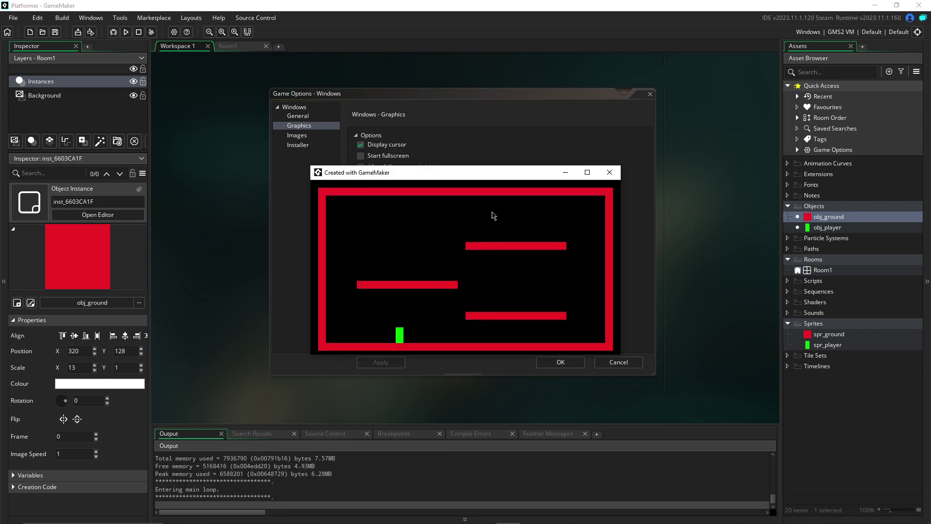
- Run the game, test maximizing and restoring its window, and close it
click(588, 173)
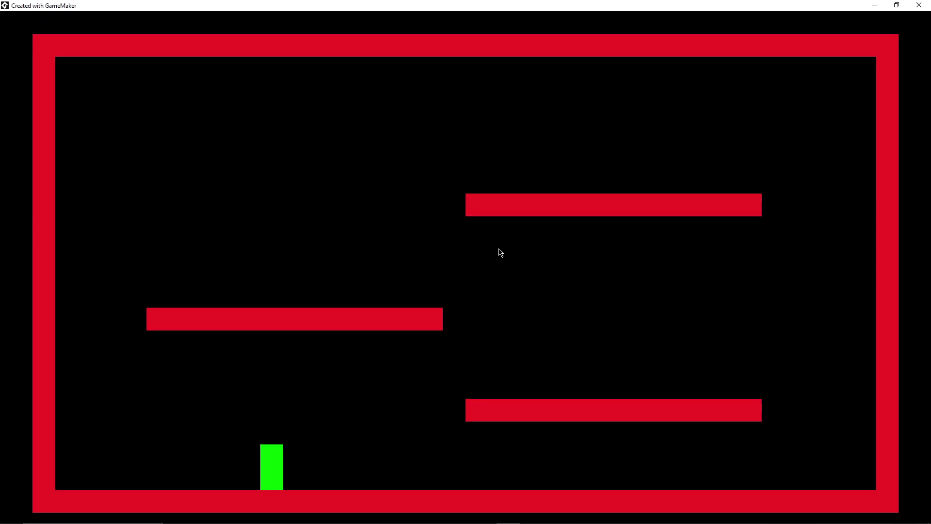
double_click(493, 5)
click(587, 173)
click(919, 5)
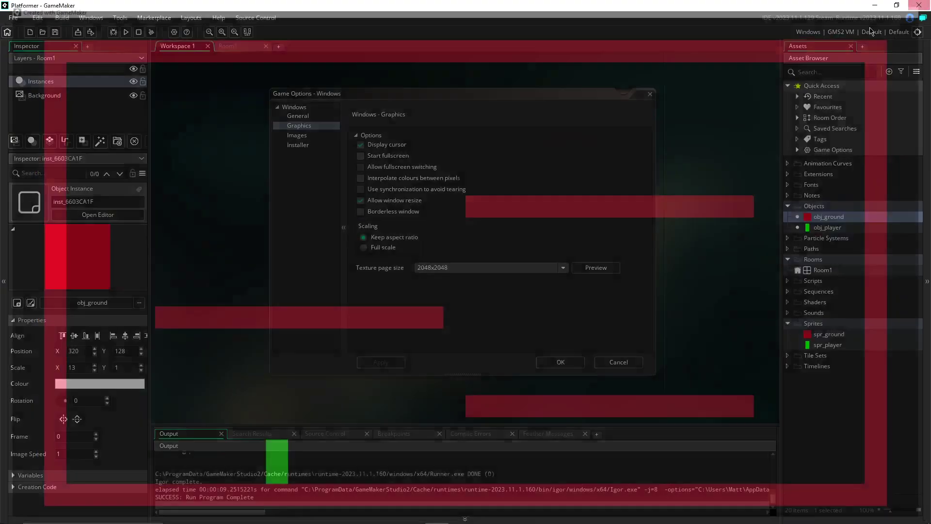
click(829, 279)
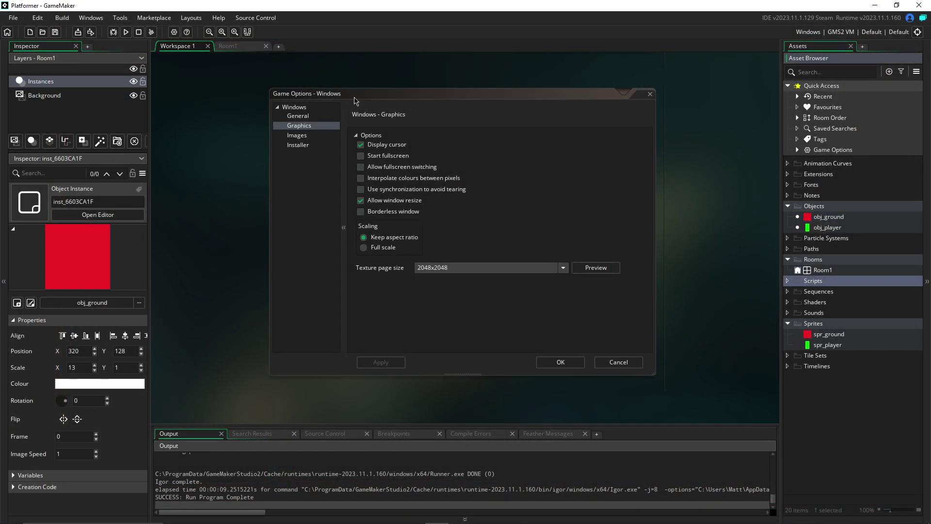
- Review the Room1 layout and open obj_player for editing
click(226, 46)
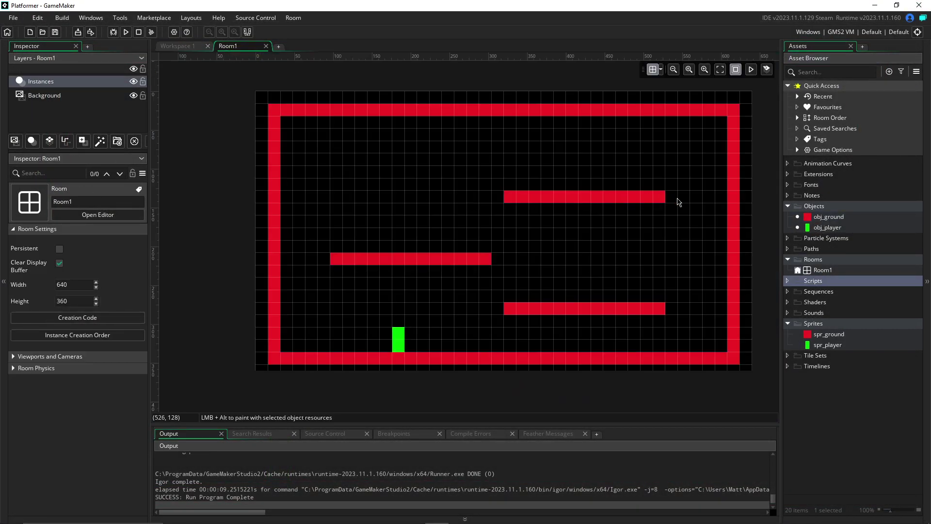
click(812, 228)
double_click(828, 229)
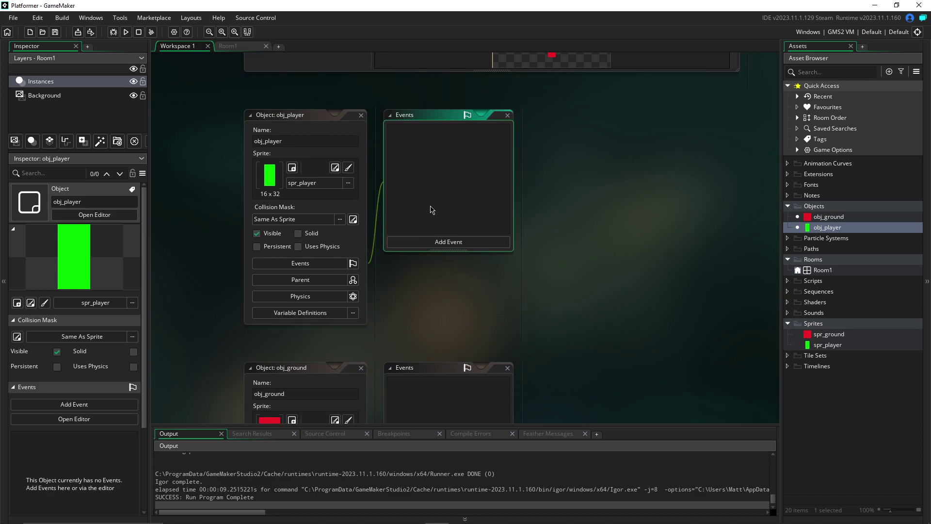
middle_drag(433, 208, 376, 210)
- Examine the event types available for obj_player, including the Step event variants
click(393, 242)
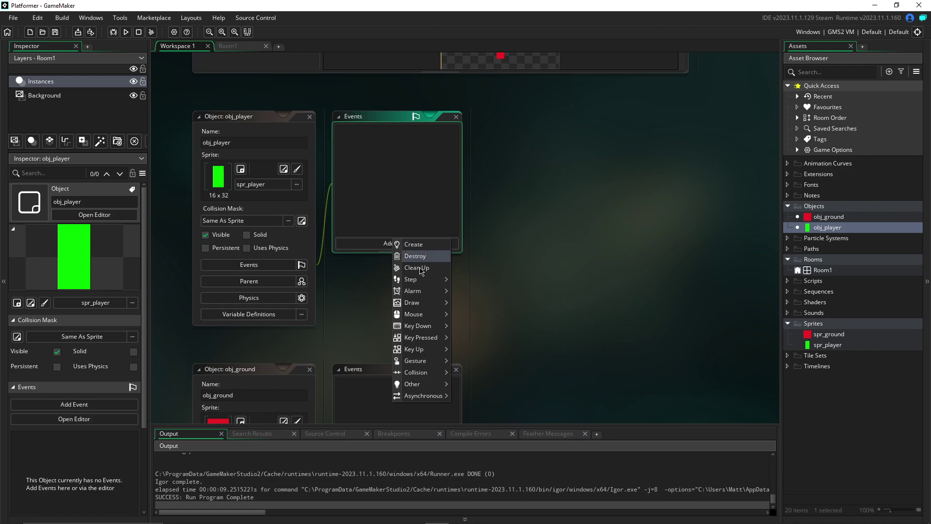
mouse_move(421, 282)
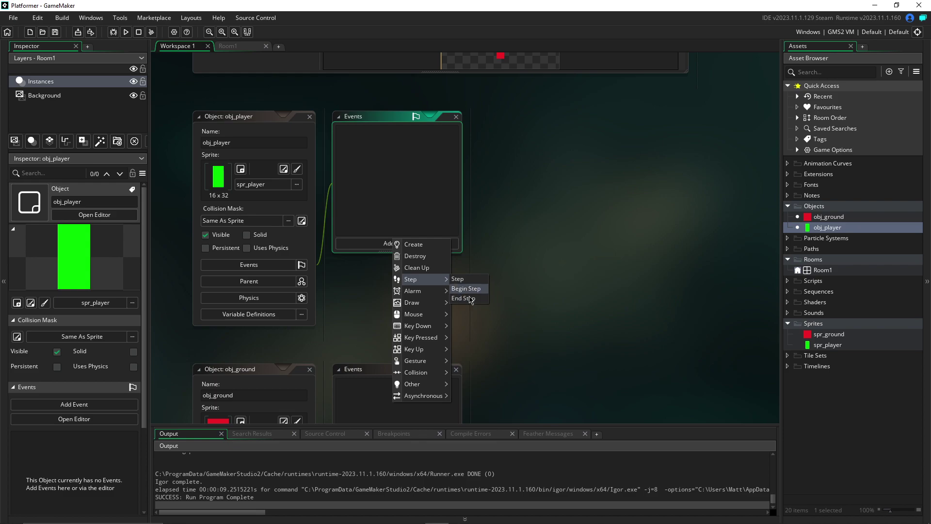
click(685, 248)
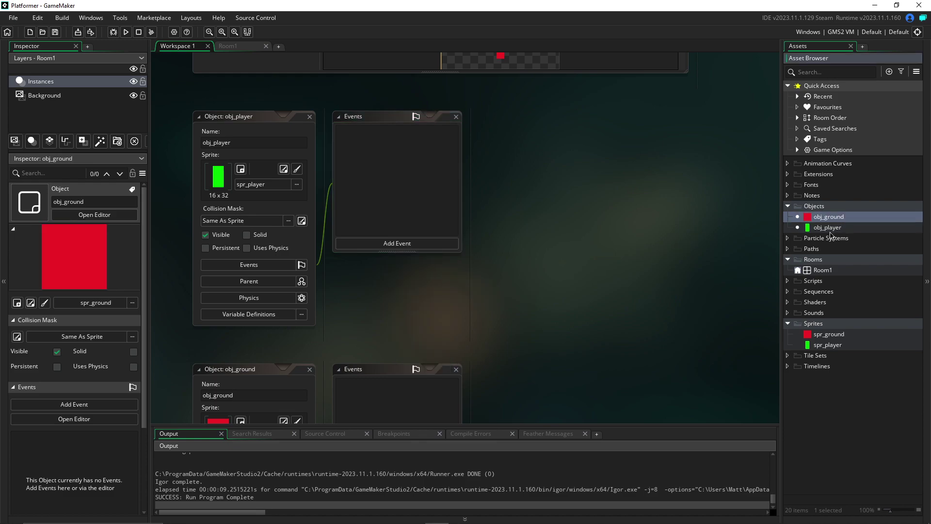
- Add a Create event to obj_player, choosing GML Code as the scripting language
click(399, 248)
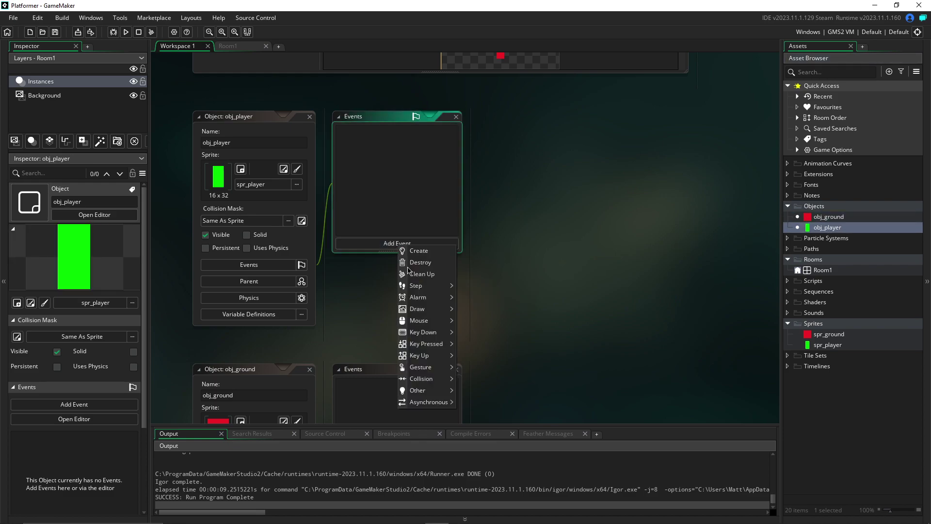
click(420, 257)
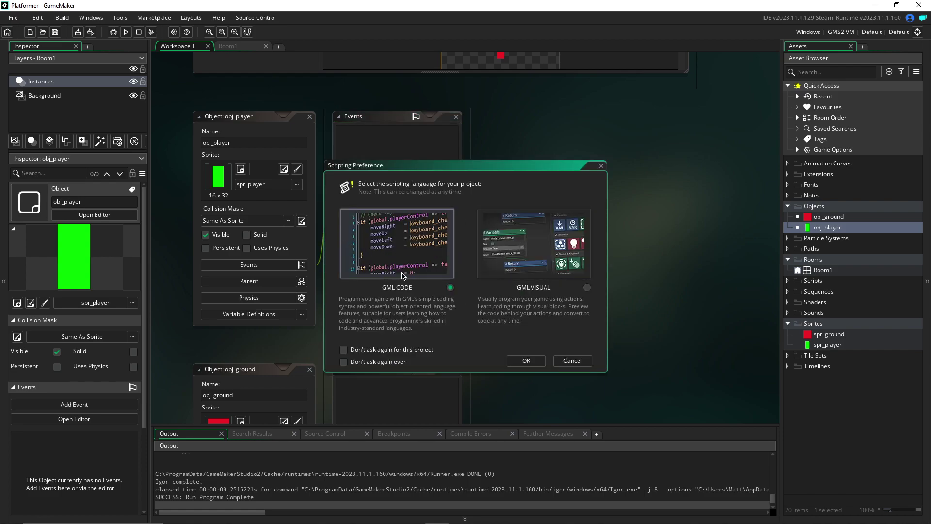
click(509, 267)
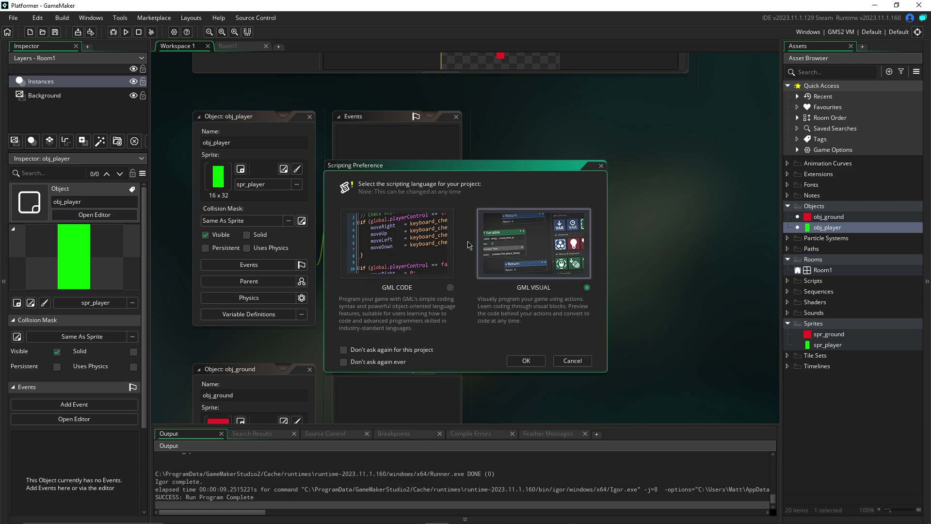
click(421, 240)
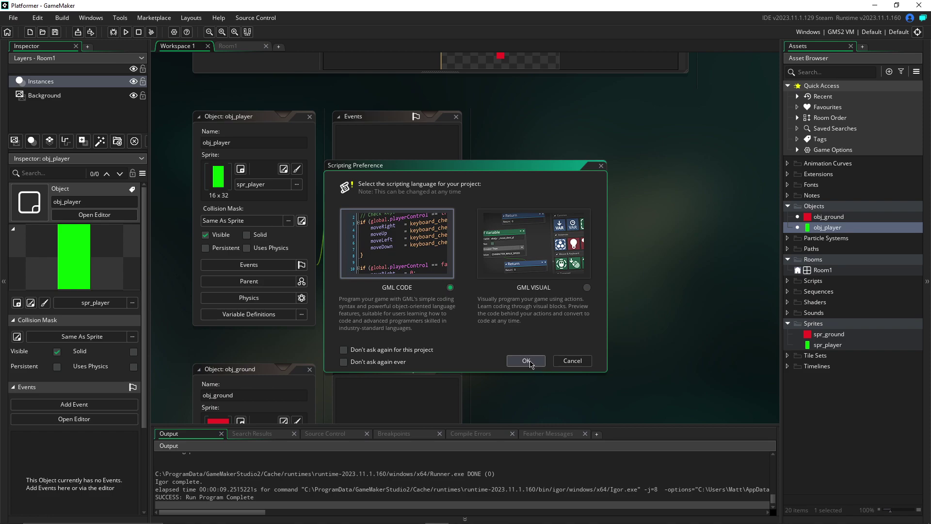
click(526, 360)
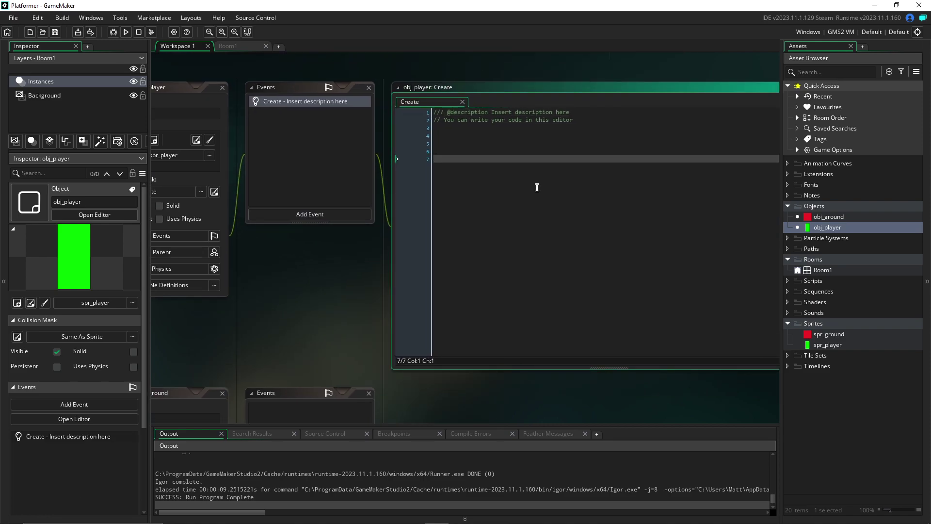
- Replace the template comments in the Create event with the line playerSpeed = 3; followed by a blank line
key(ctrl+a)
key(BackSpace)
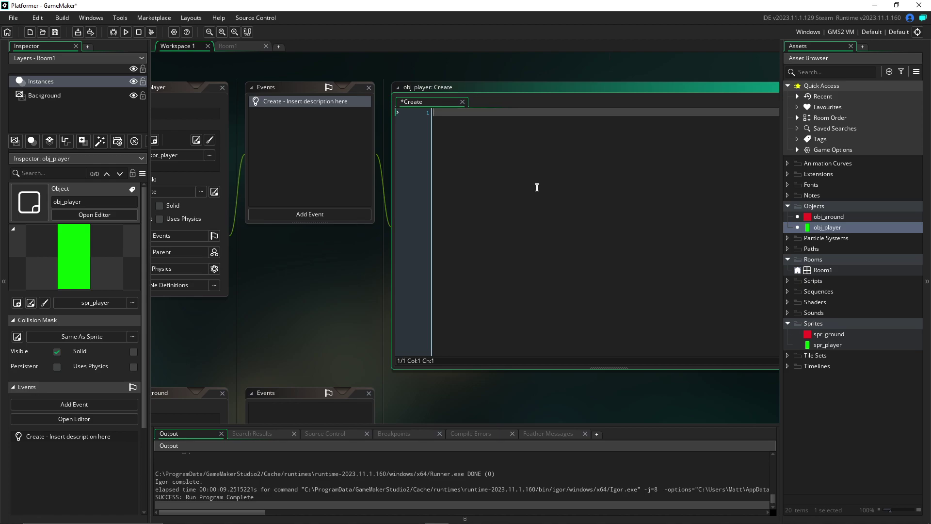
text(playerSpeed = 3)
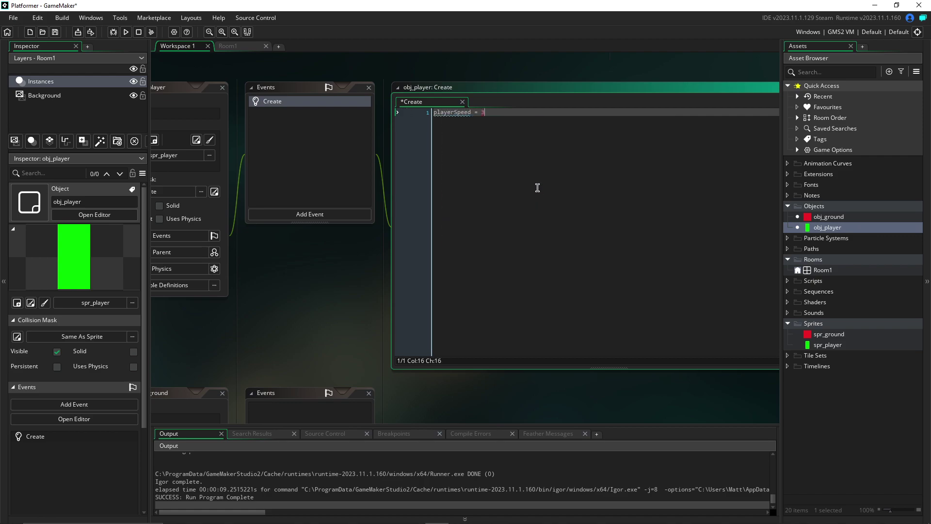
text(;)
key(Return)
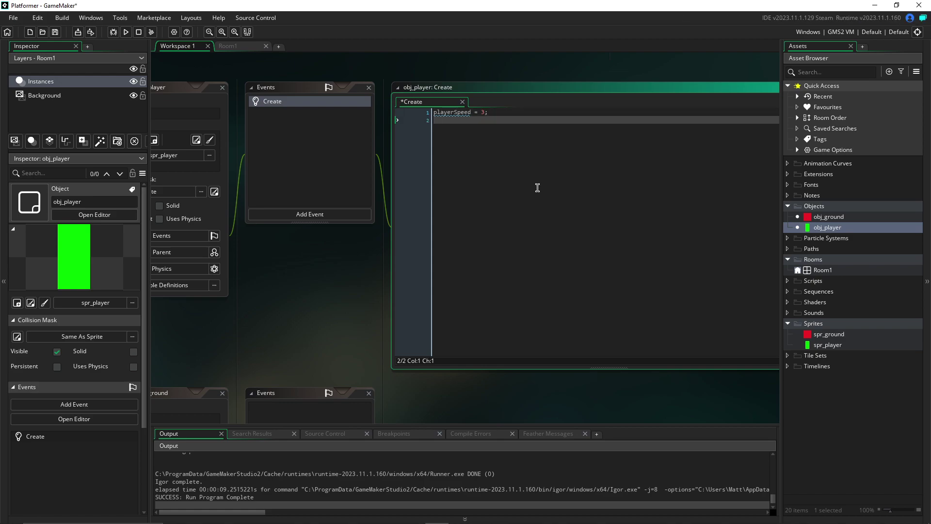
key(Return)
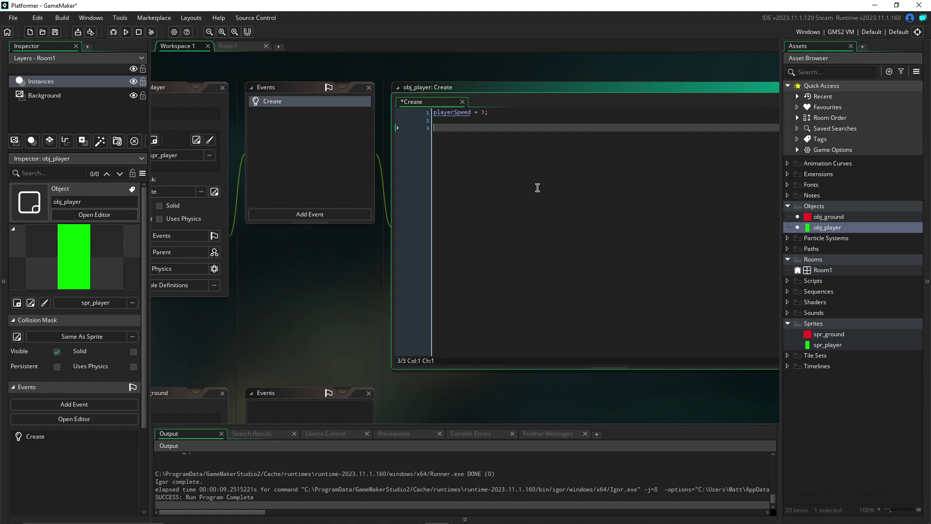
- Initialise the variables currentX = 0; and currentY = 0; on separate lines below playerSpeed in the Create event
text(= 0;)
key(Return)
text(currentY = 0;)
key(Return)
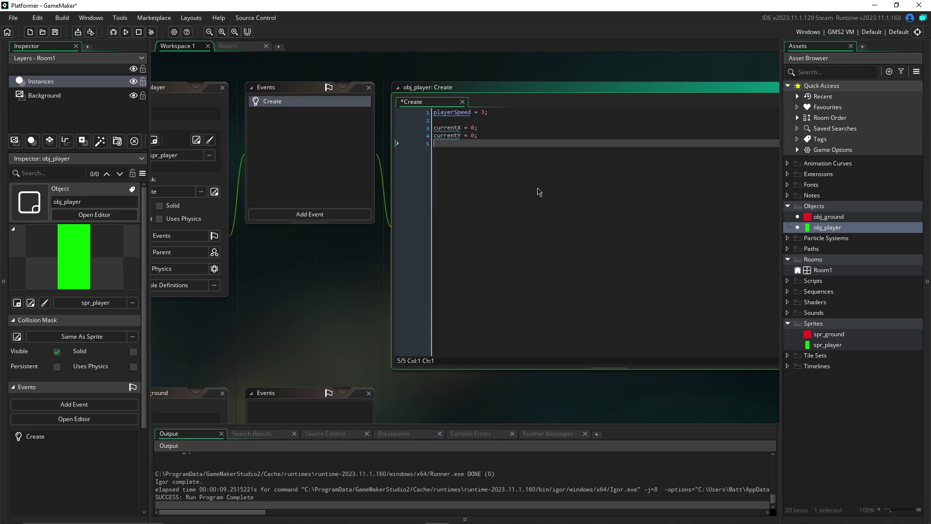
- Below a blank line in the Create event, define maxX = 3; and maxY = 8; and save the project
key(Return)
text(maxX)
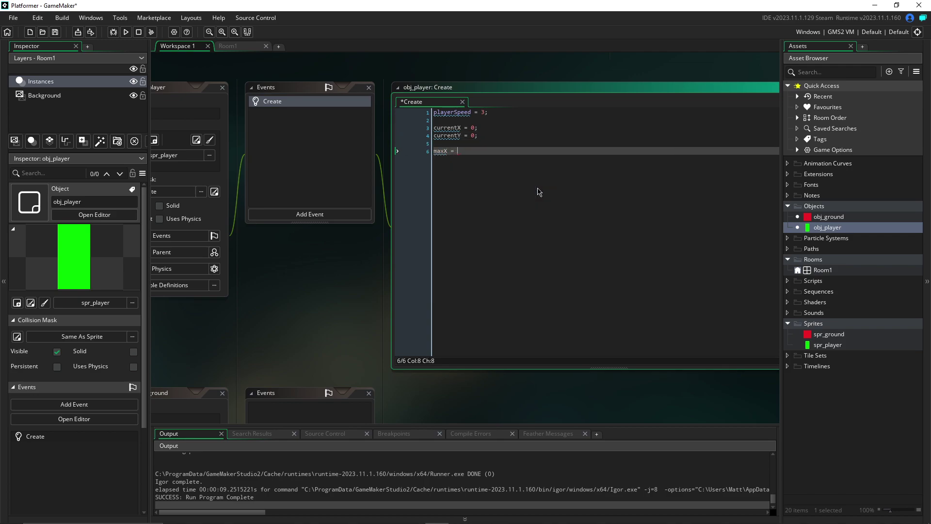
text( = 3;)
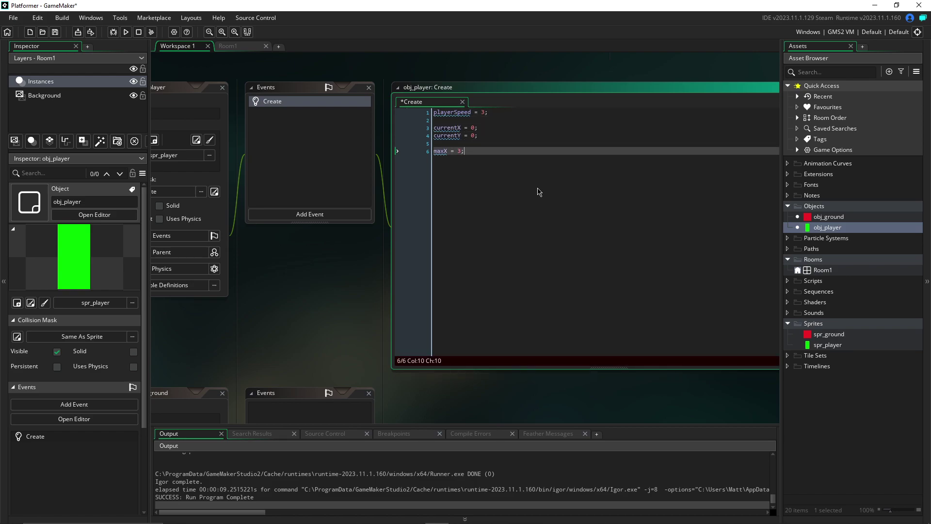
key(Return)
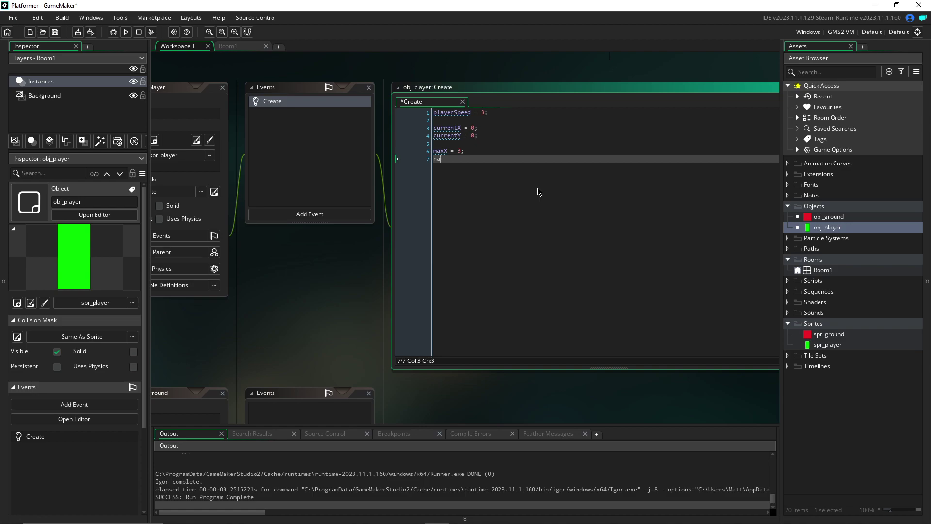
text(Y = 8;)
key(ctrl+s)
click(497, 151)
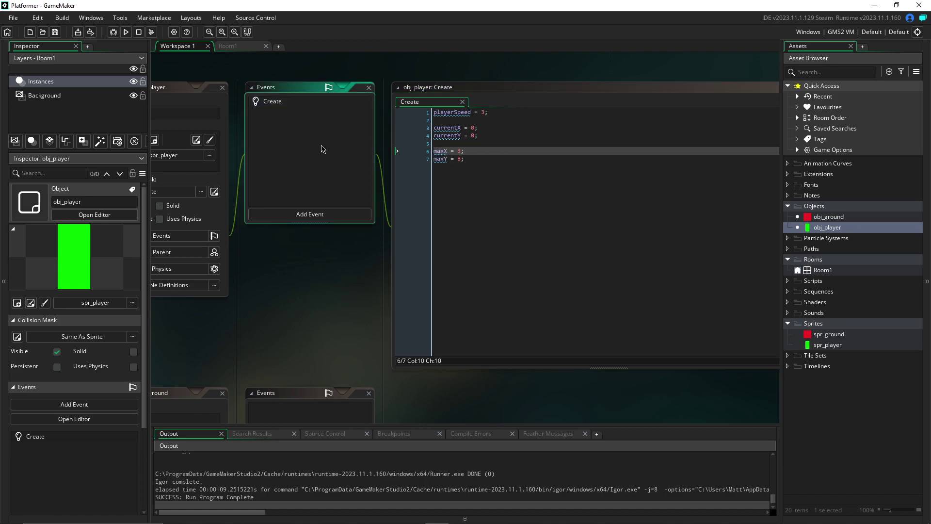
- Add a Step event to obj_player in GML Code with both "Don't ask again" options enabled, and clear its template code
click(318, 215)
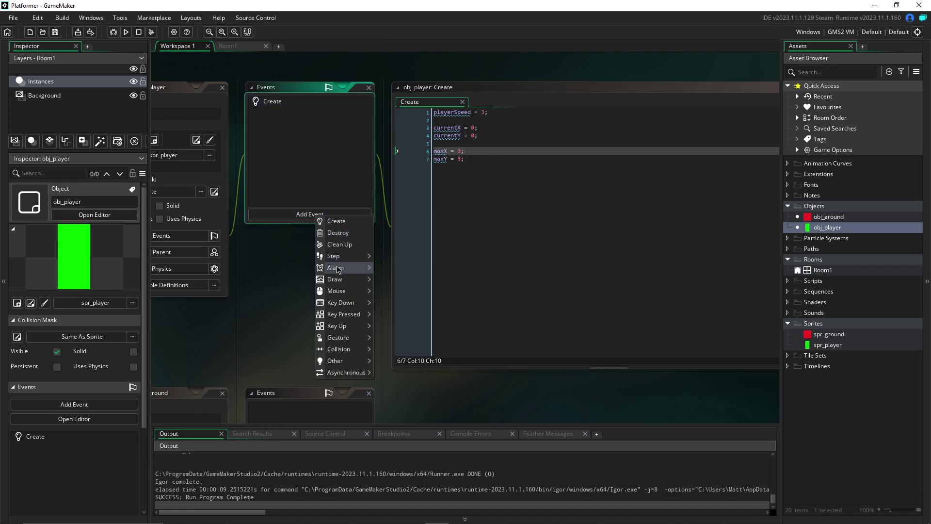
mouse_move(349, 256)
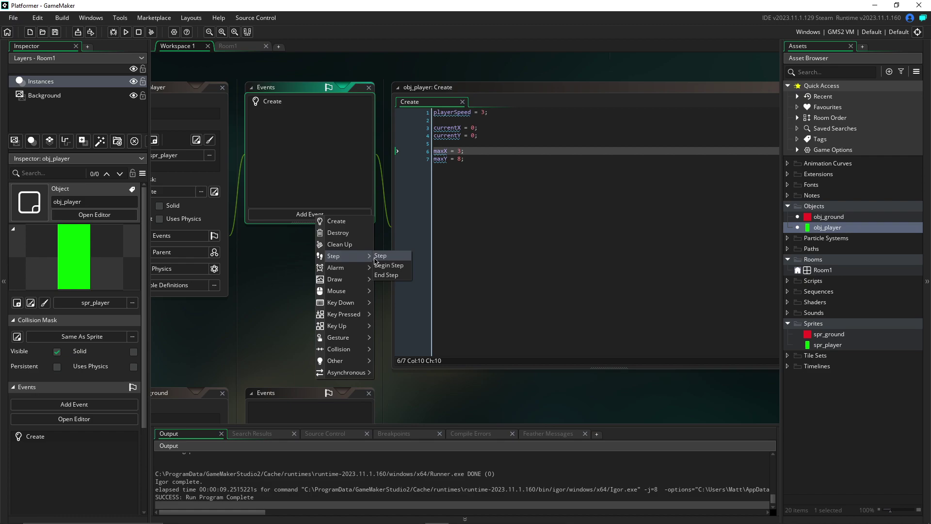
click(378, 255)
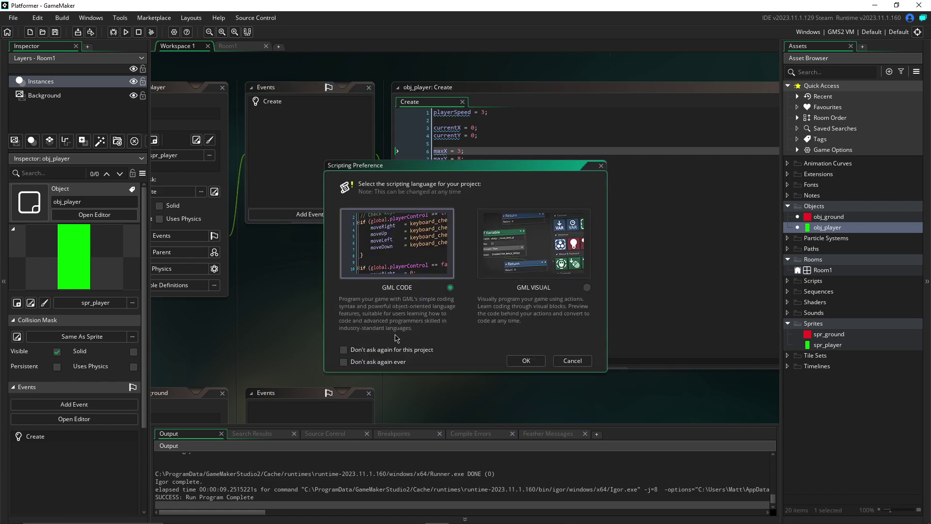
click(381, 354)
click(382, 363)
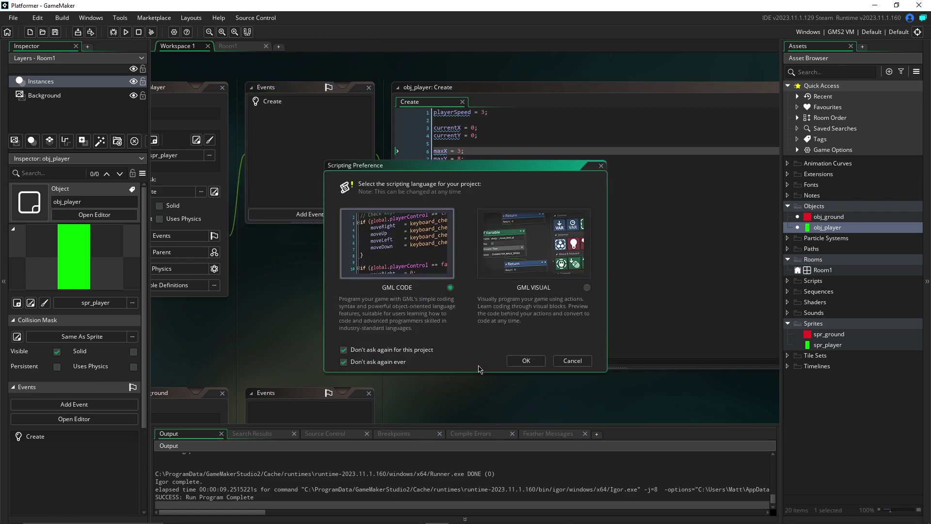
click(525, 361)
key(ctrl+a)
key(BackSpace)
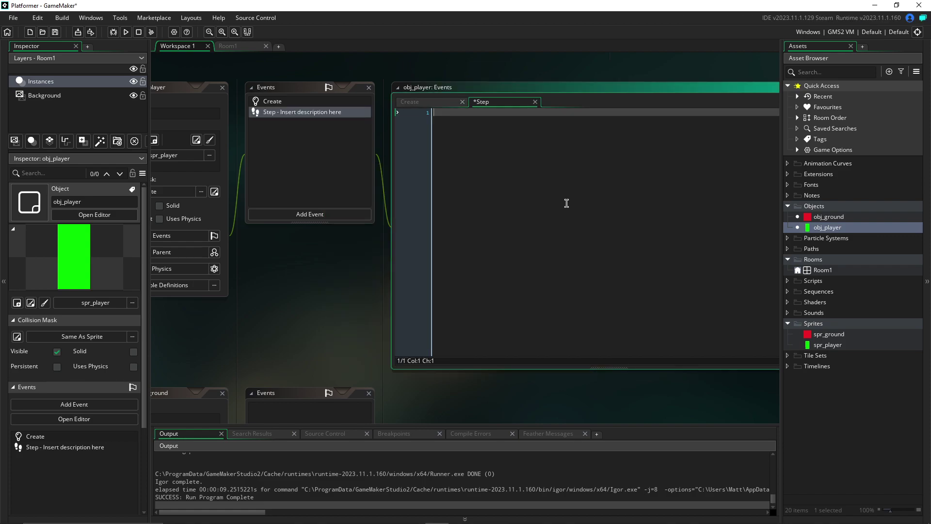